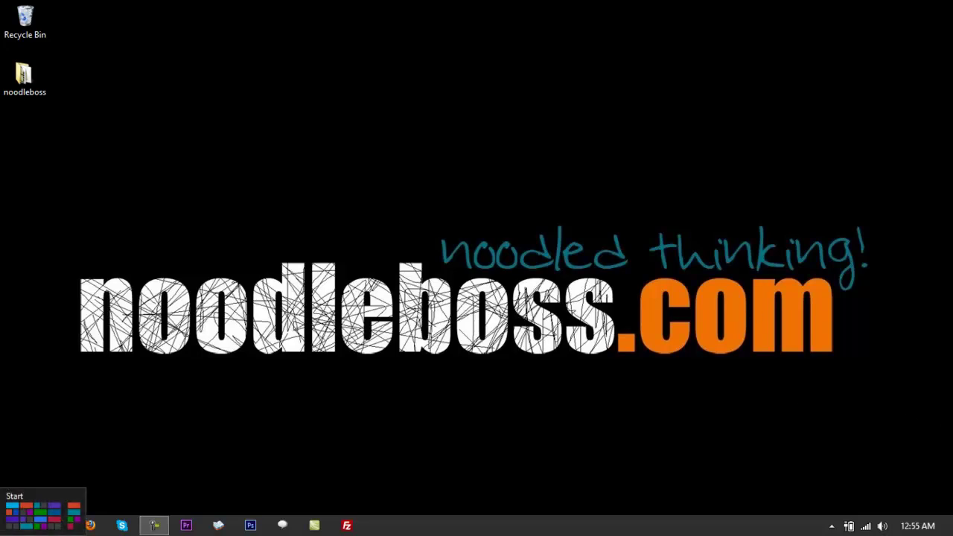
- Launch Adobe Audition CS6 from the Start screen and activate its empty editor area
left_click(3, 533)
left_click(407, 363)
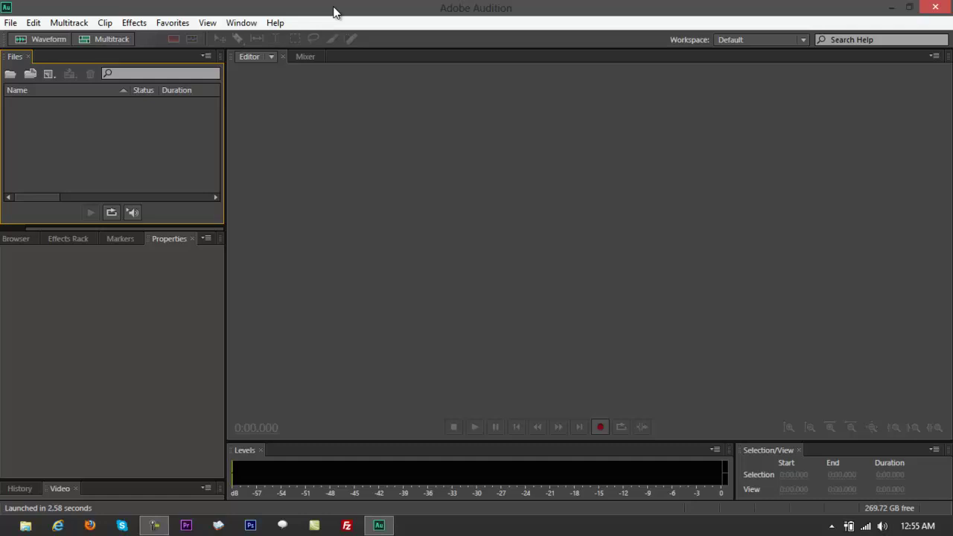
left_click(700, 305)
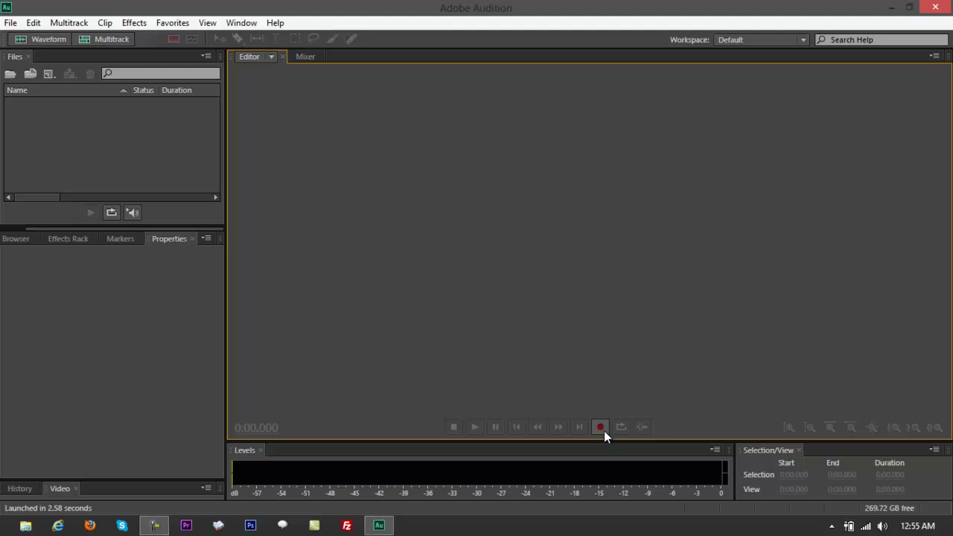
- Record a short voice clip into a new audio file named TESTREC
left_click(602, 428)
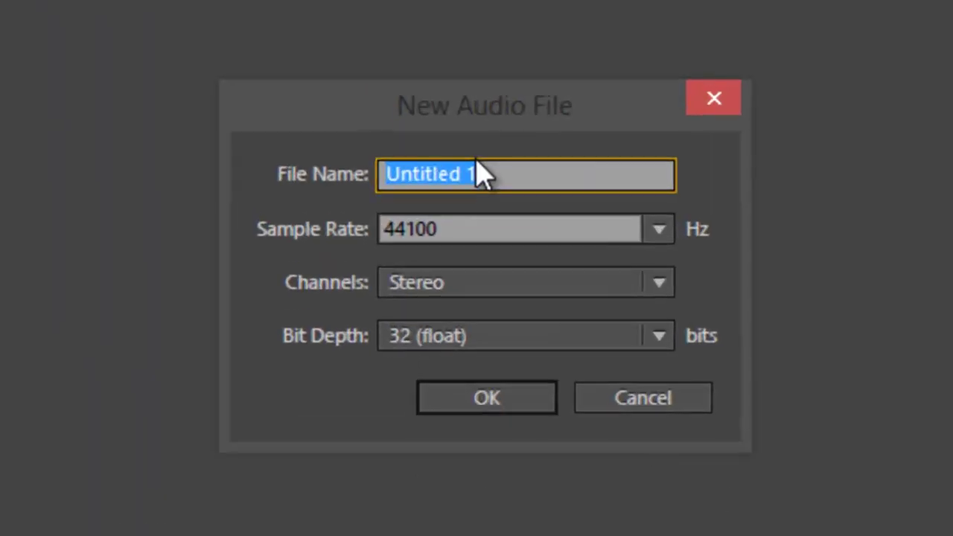
type("TESTREC")
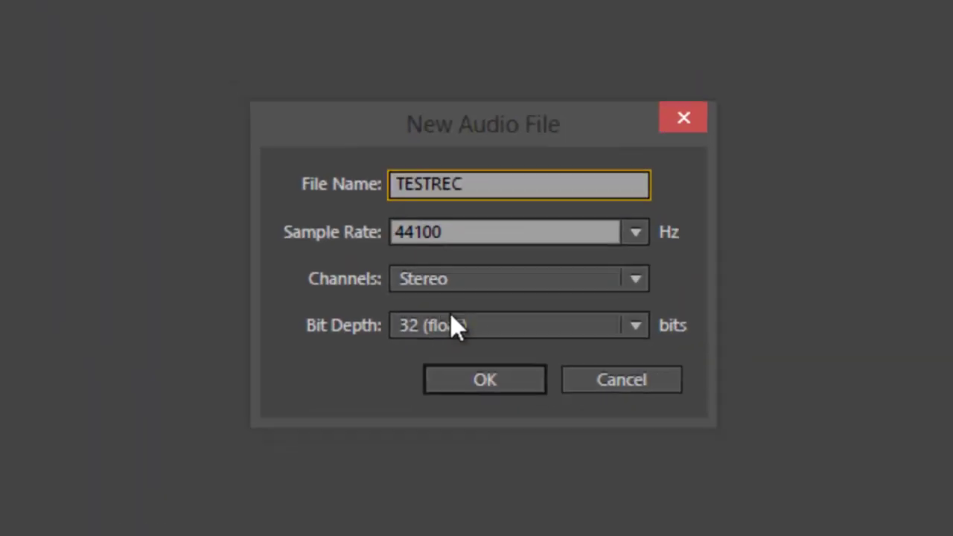
left_click(501, 316)
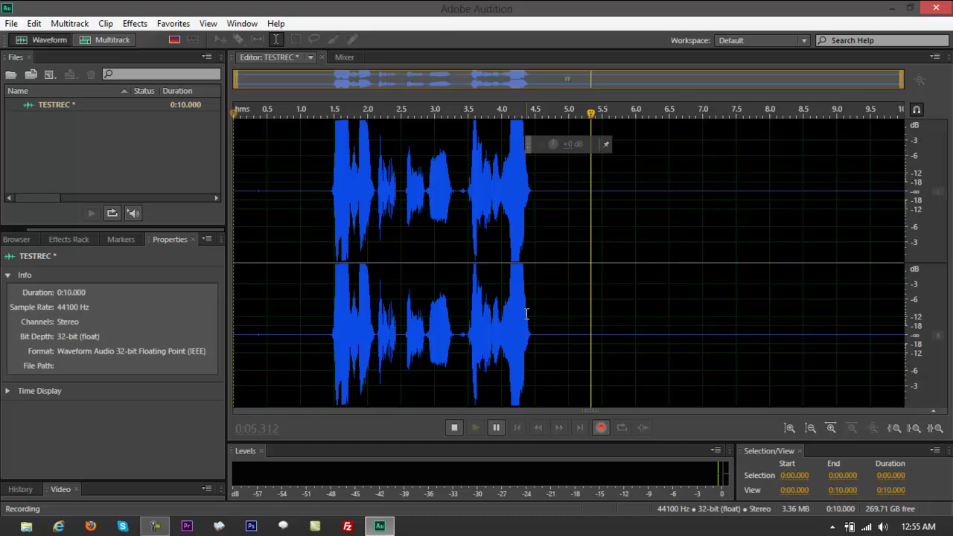
key("space")
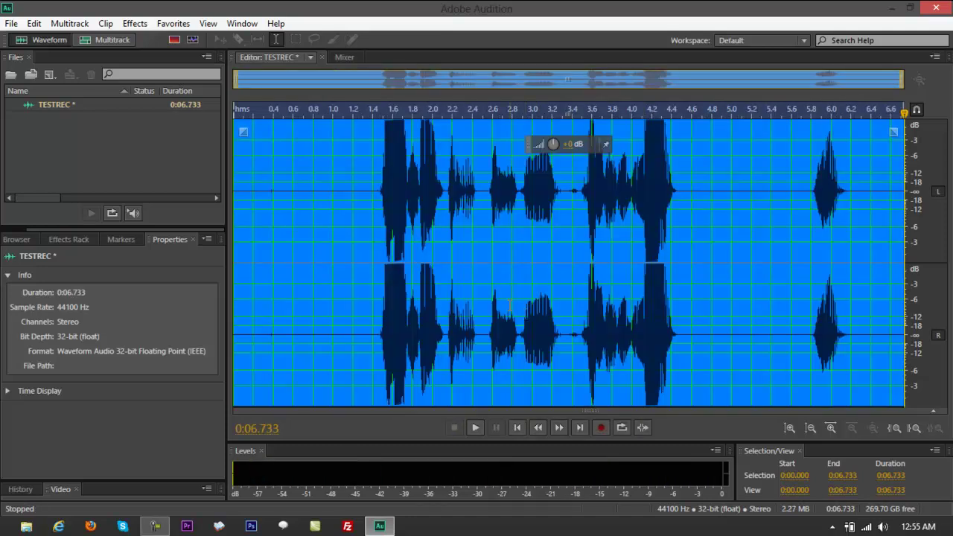
- Save the recorded selection to the Desktop as TESTREC.mp3
right_click(436, 189)
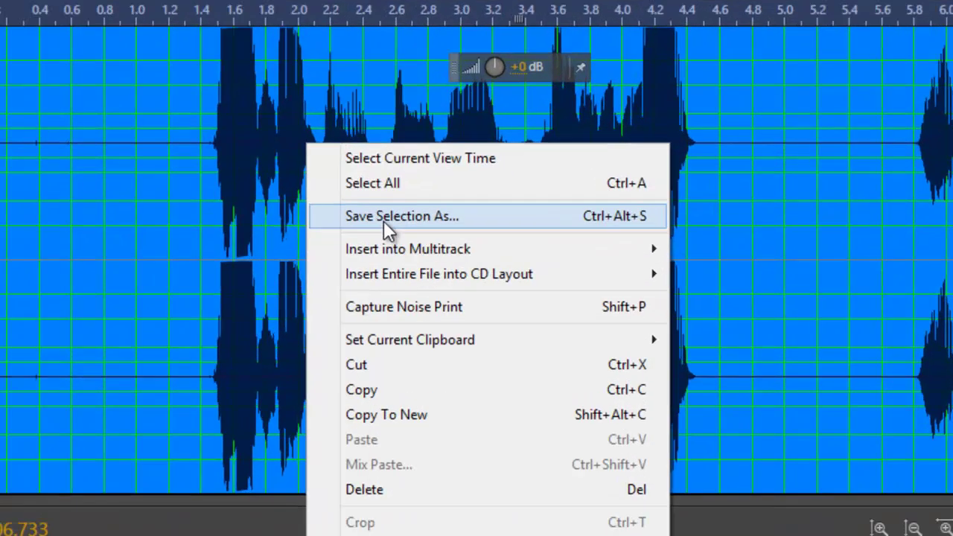
left_click(383, 220)
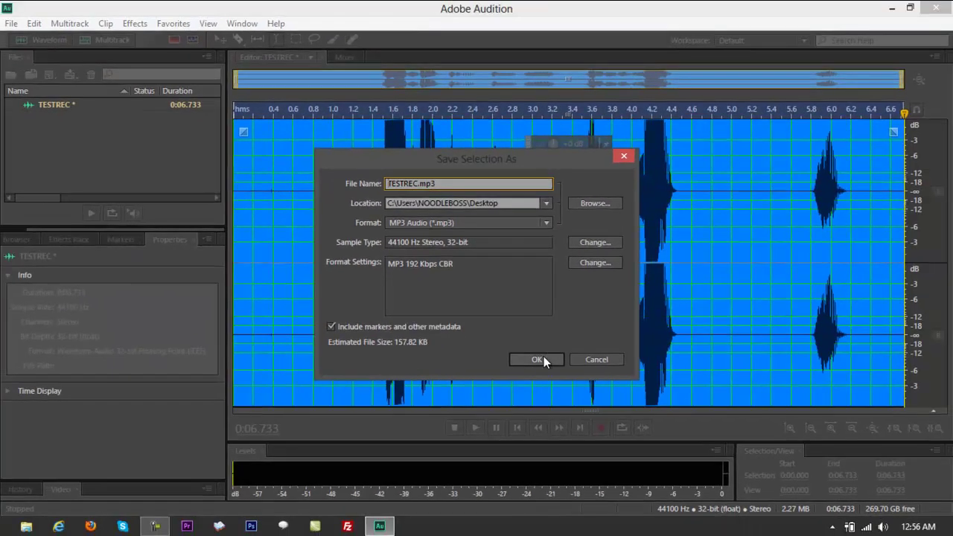
left_click(585, 433)
- Delete the recorded waveform and dismiss the New Multitrack Session dialog
key("Delete")
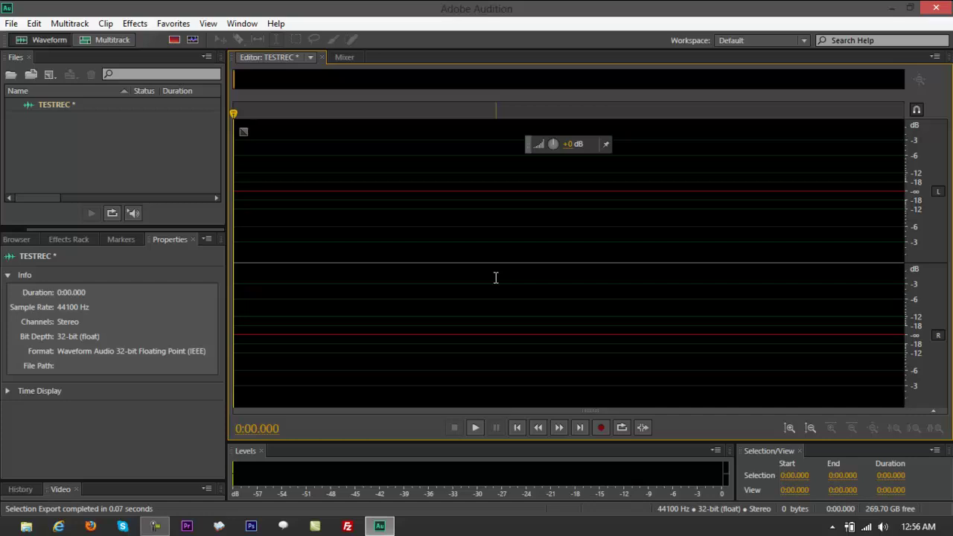
left_click(112, 40)
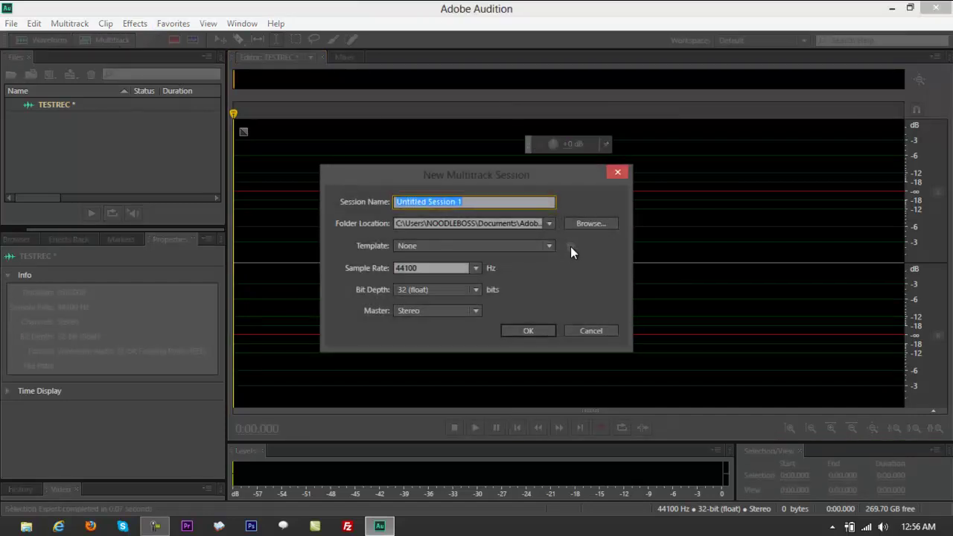
left_click(617, 174)
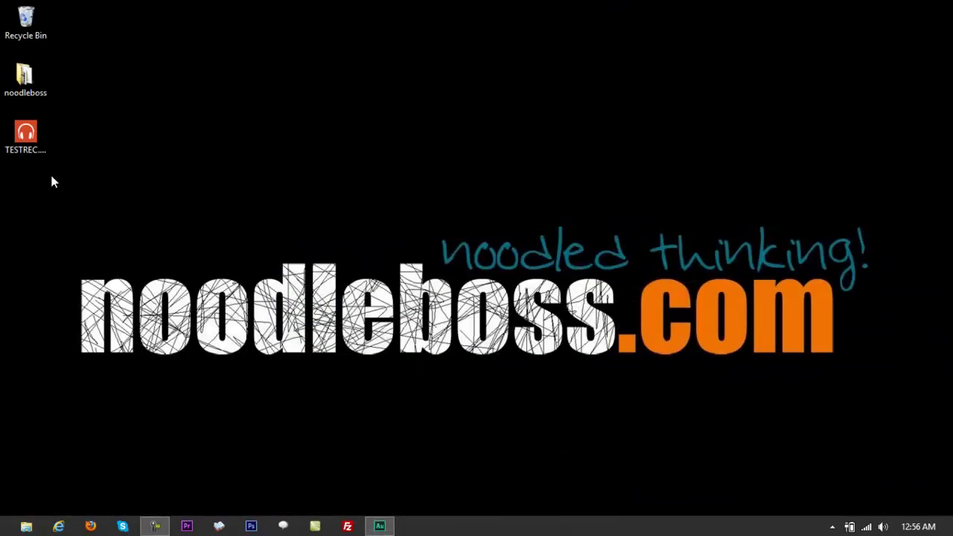
- Copy TESTREC.mp3 on the desktop and rename the original to voiceover.mp3
left_click_drag(26, 134, 119, 149)
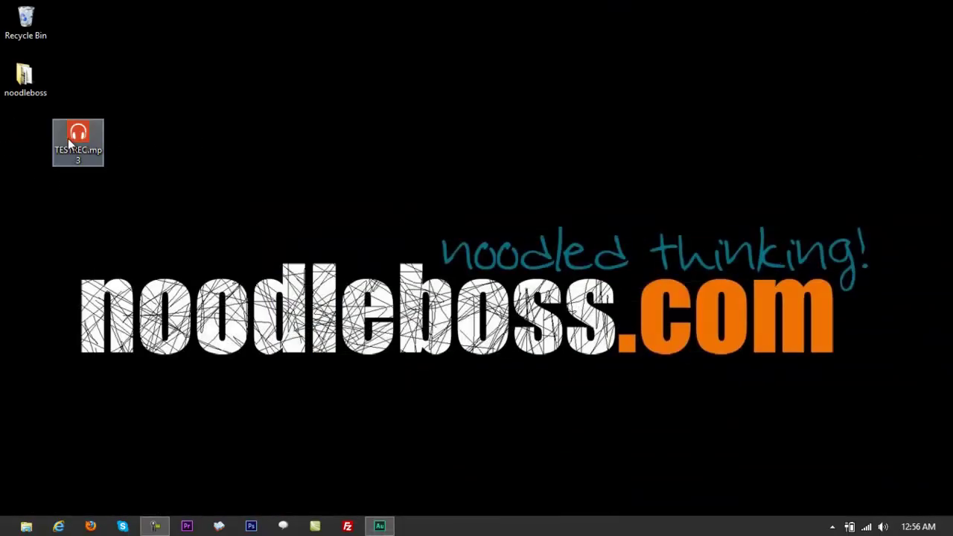
left_click_drag(60, 244, 274, 339)
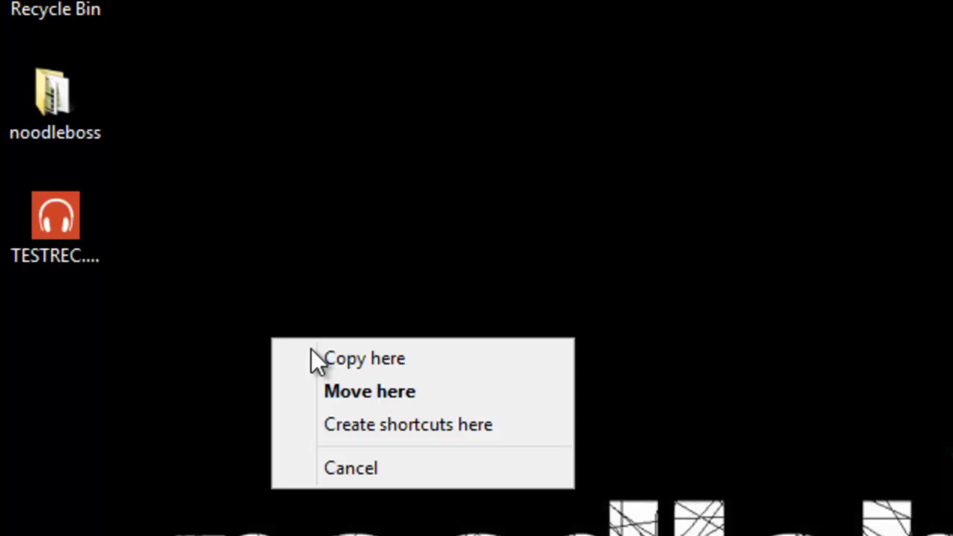
left_click(319, 359)
left_click(67, 238)
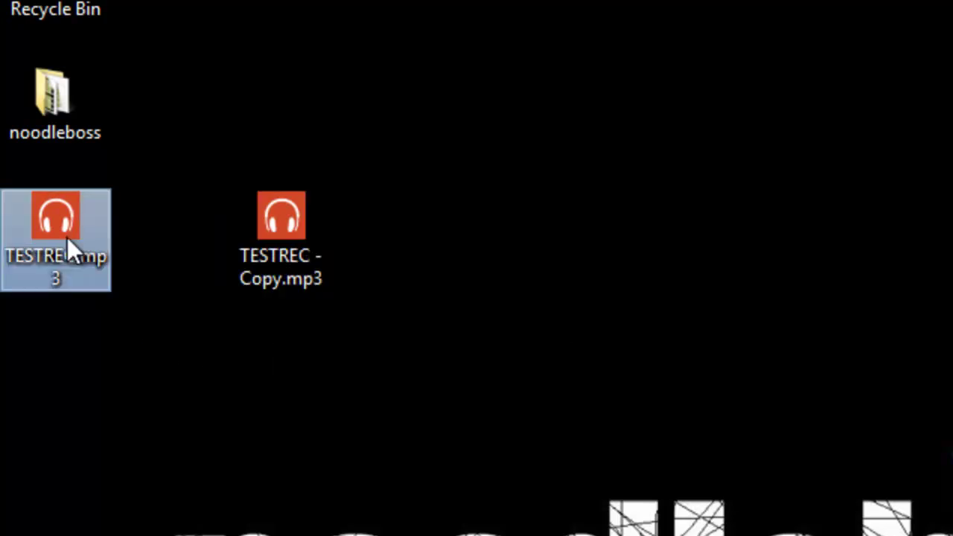
key("F2")
type("voiceover")
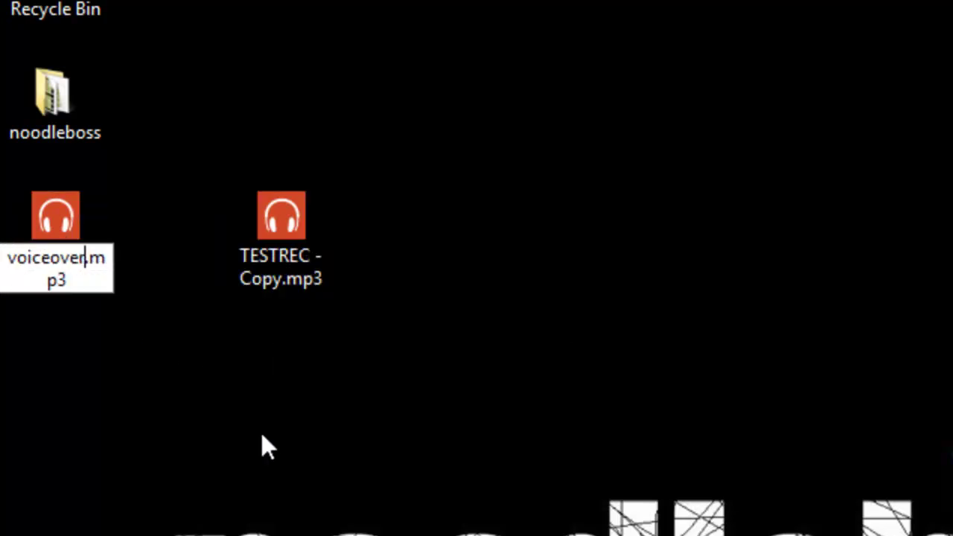
key("Return")
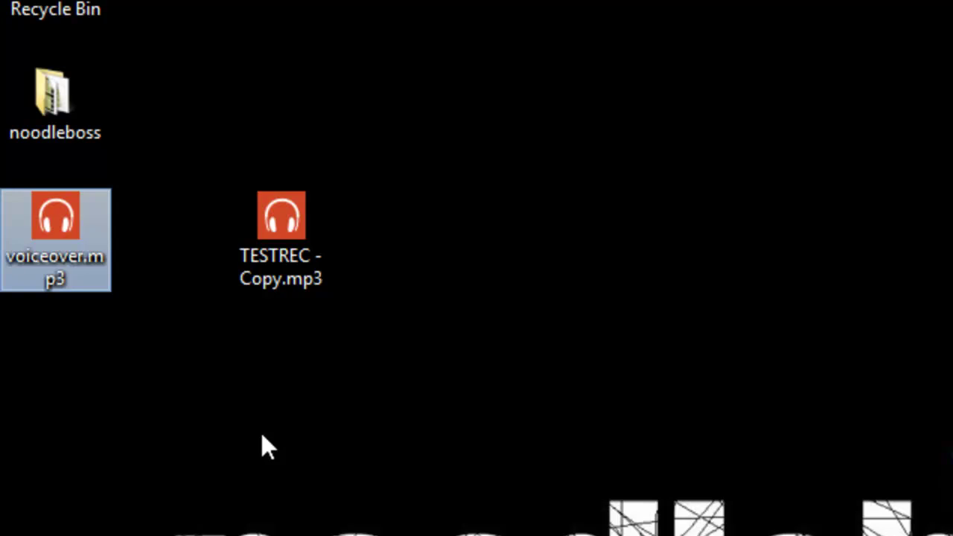
- Rename the copy TESTREC - Copy.mp3 to kidvoice.mp3
left_click_drag(273, 246, 83, 370)
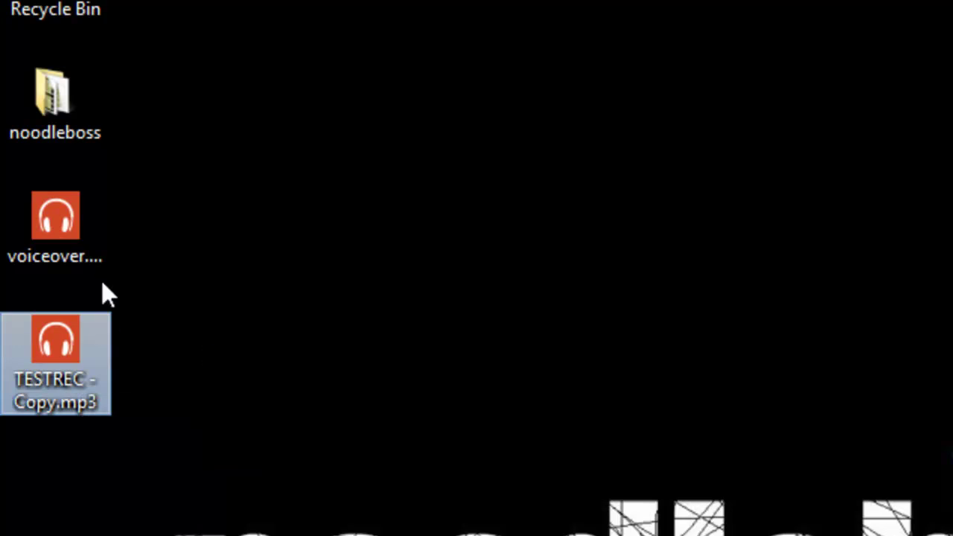
left_click(347, 255)
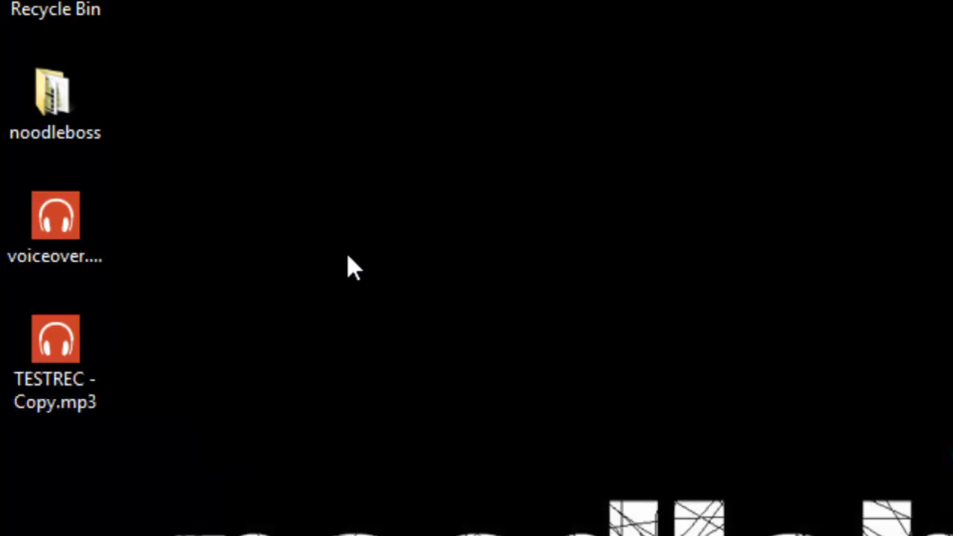
left_click(36, 383)
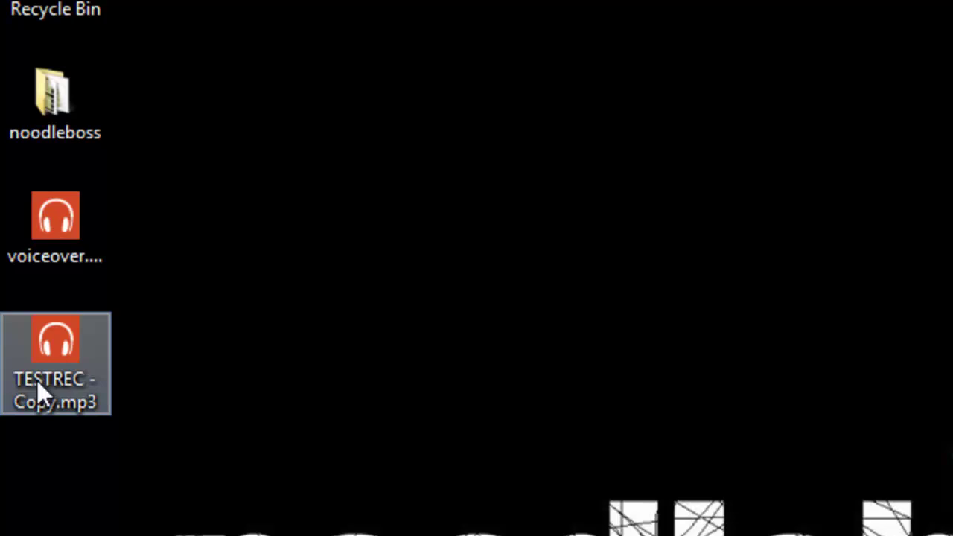
key("F2")
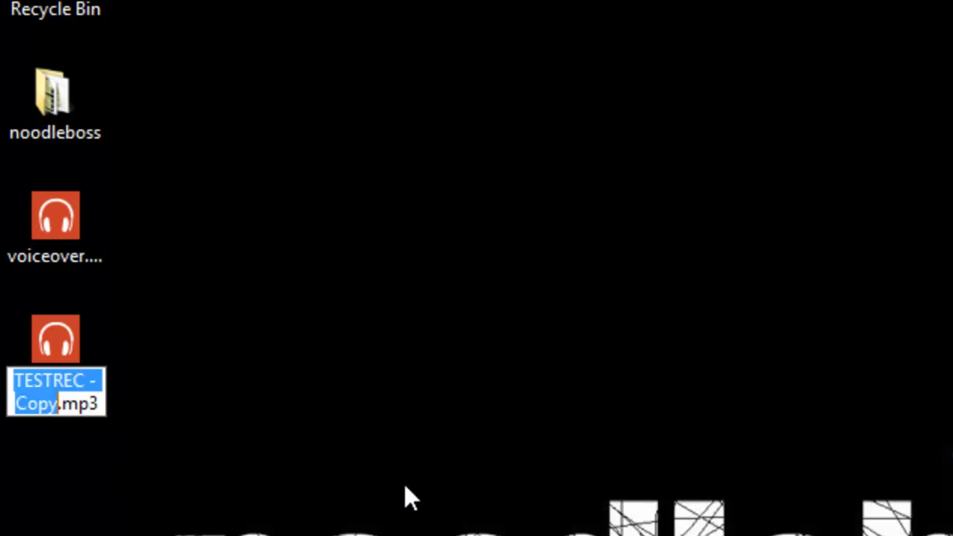
type("kidvoice")
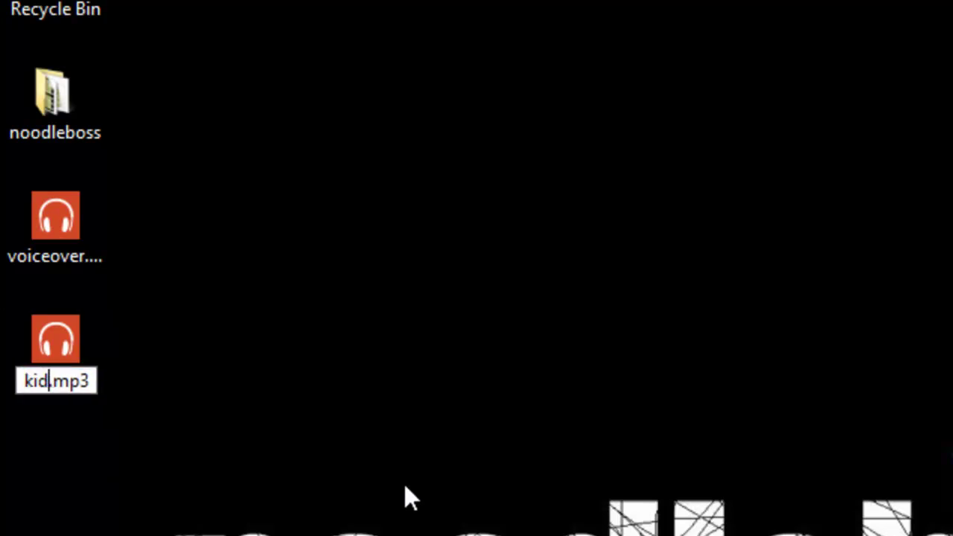
key("Return")
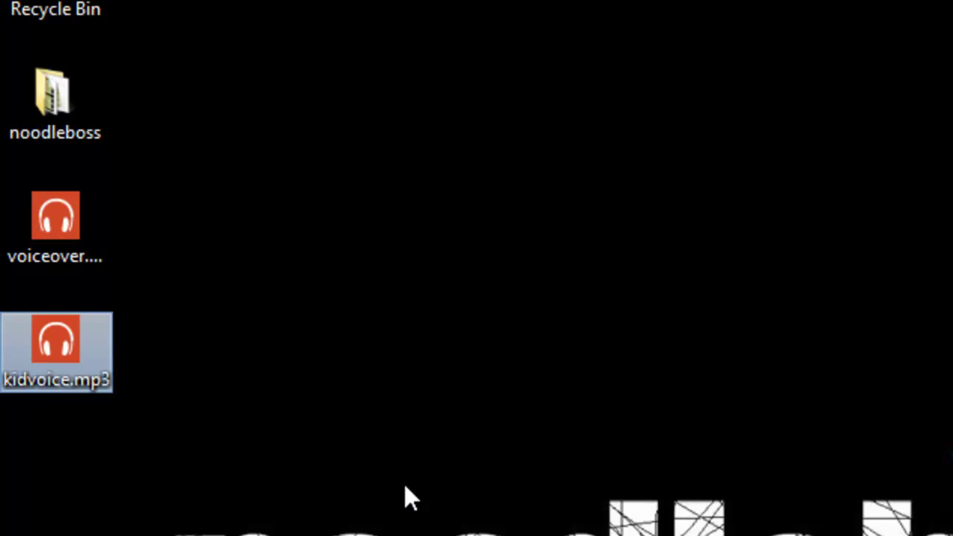
- Copy kidvoice.mp3 and name the copy moms-voice.mp3
left_click_drag(85, 379, 393, 350)
left_click(226, 417)
left_click(422, 365)
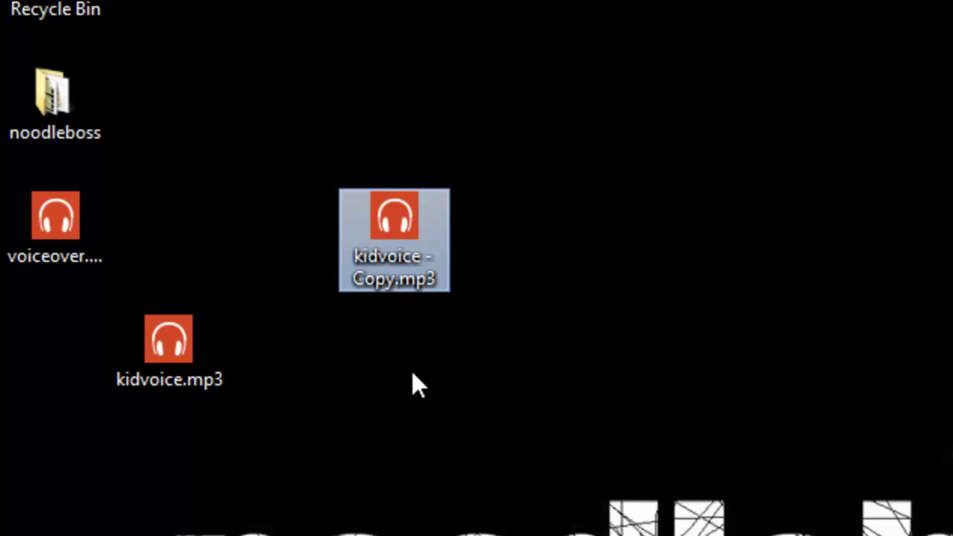
key("F2")
type("mon")
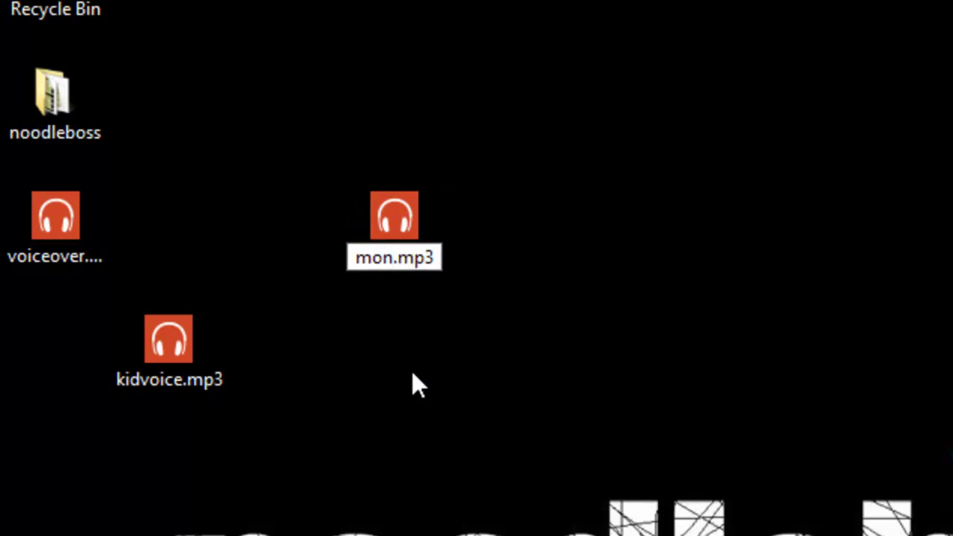
key("BackSpace")
type("ms-voice")
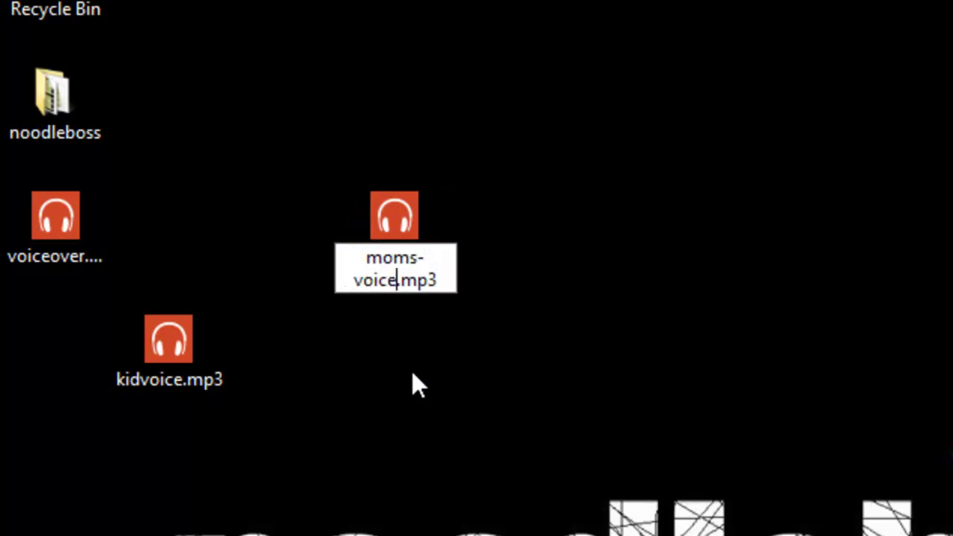
key("Return")
- Copy moms-voice.mp3 and name the copy sister-voice.mp3
left_click_drag(401, 241, 527, 315)
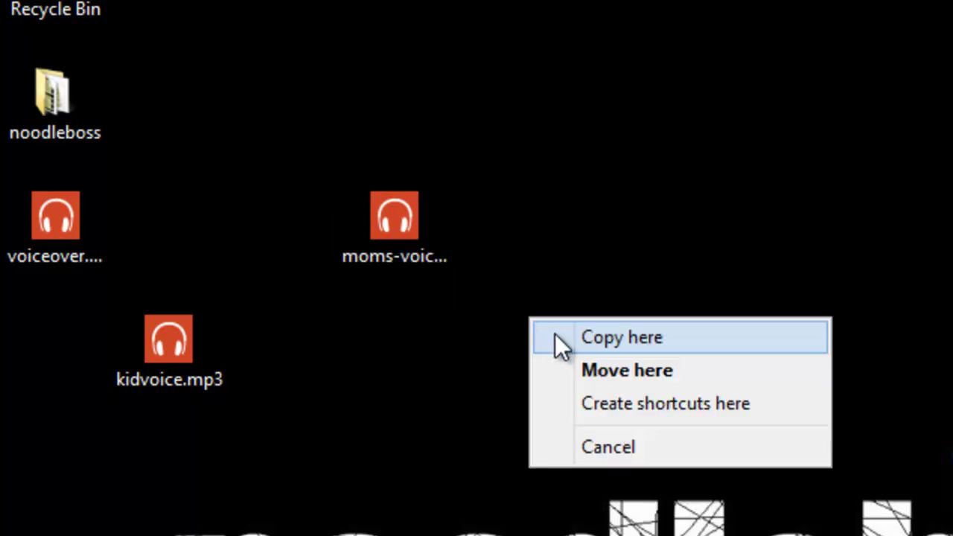
left_click(554, 334)
key("F2")
type("dad")
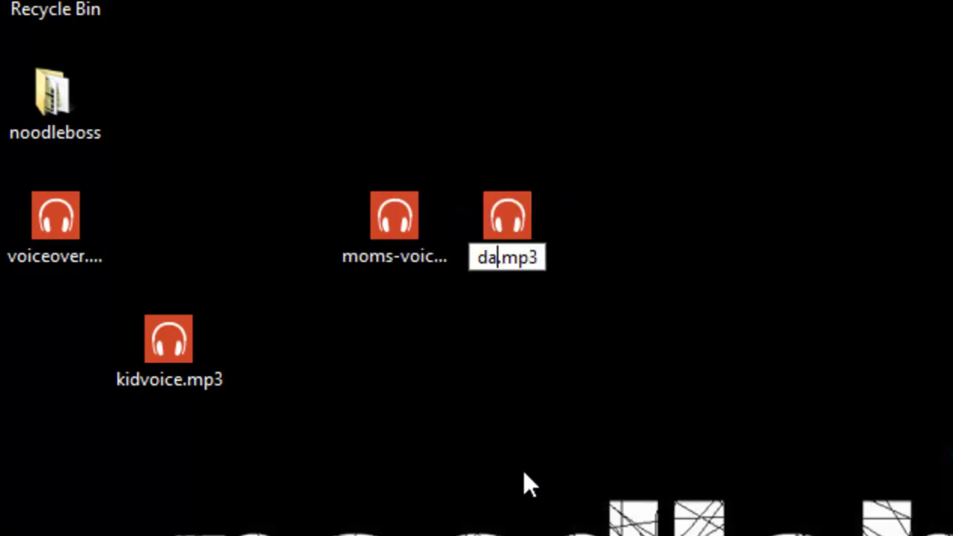
key("BackSpace")
key("BackSpace")
key("BackSpace")
type("sister")
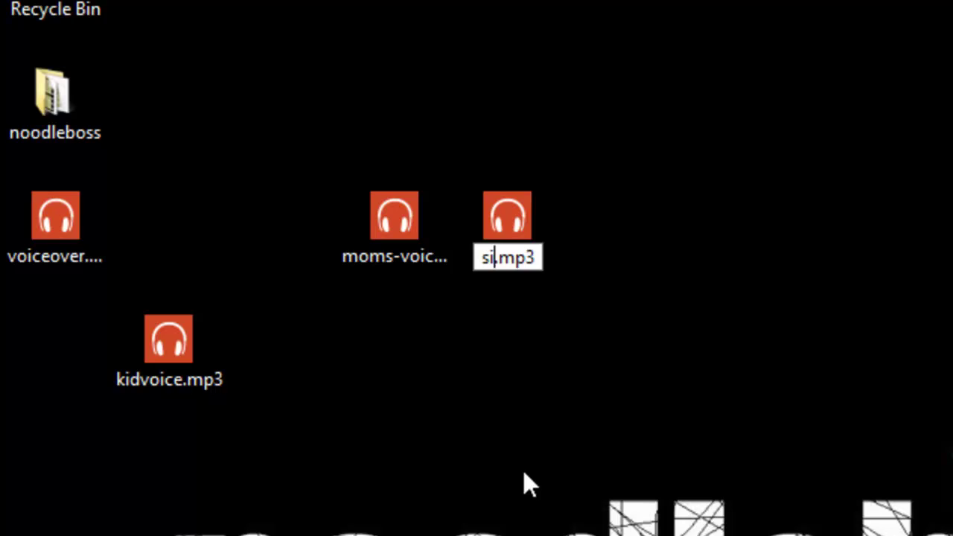
type("0")
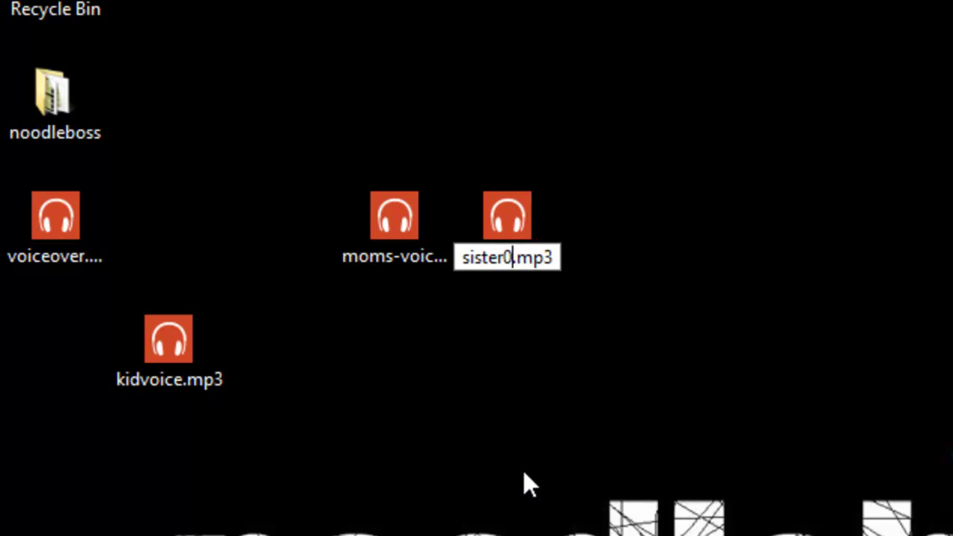
key("BackSpace")
type("-voice")
key("Return")
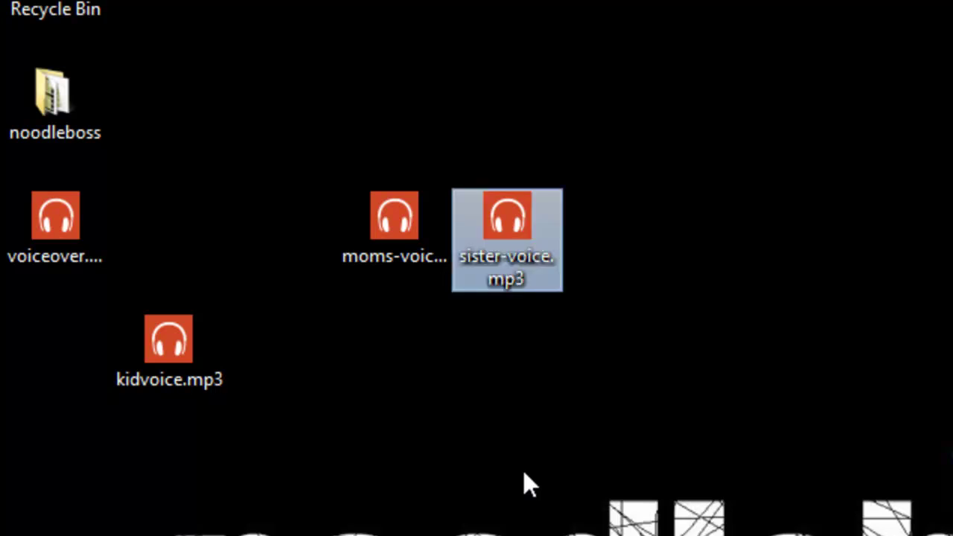
- Copy sister-voice.mp3 and name the copy bgm
left_click_drag(521, 276, 537, 351)
left_click(567, 365)
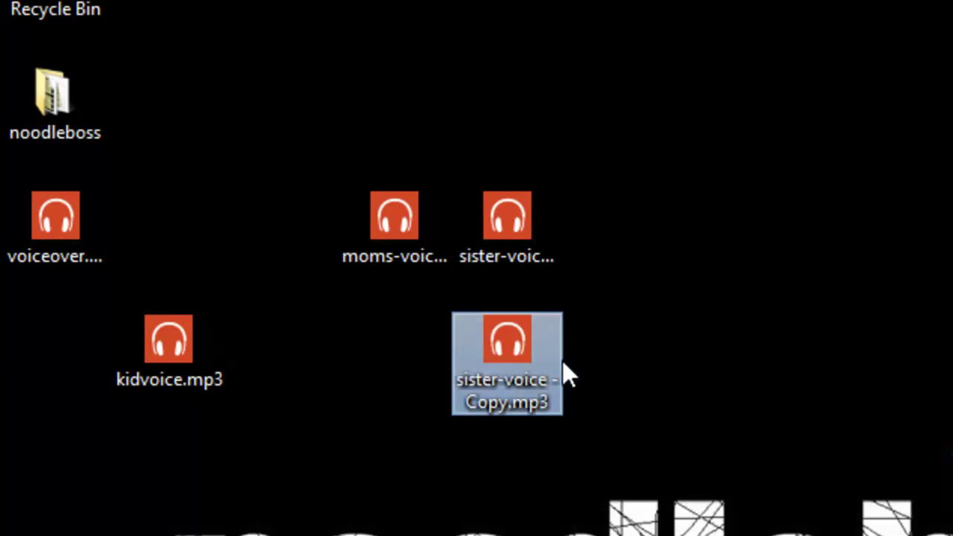
key("F2")
type("bgm")
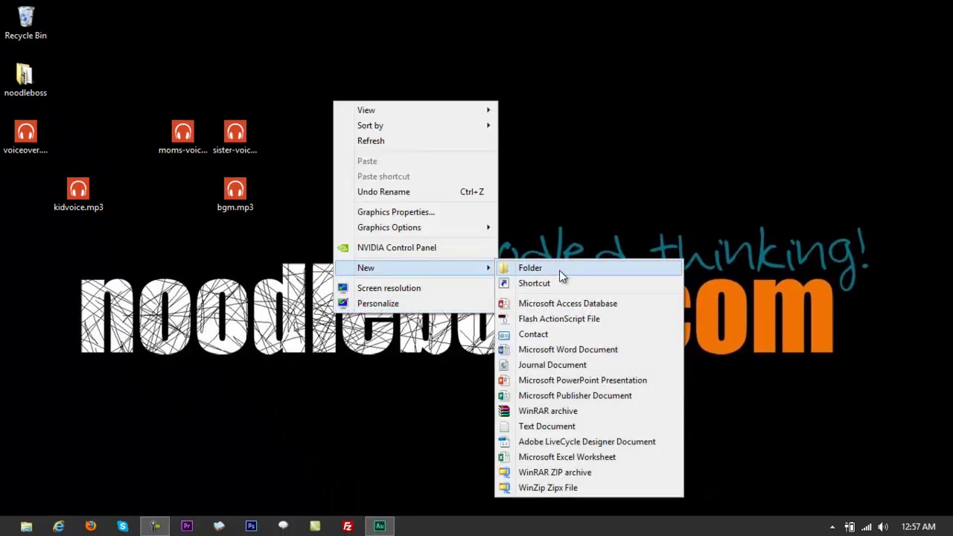
- Create a new desktop folder named RADIOAD
left_click(559, 270)
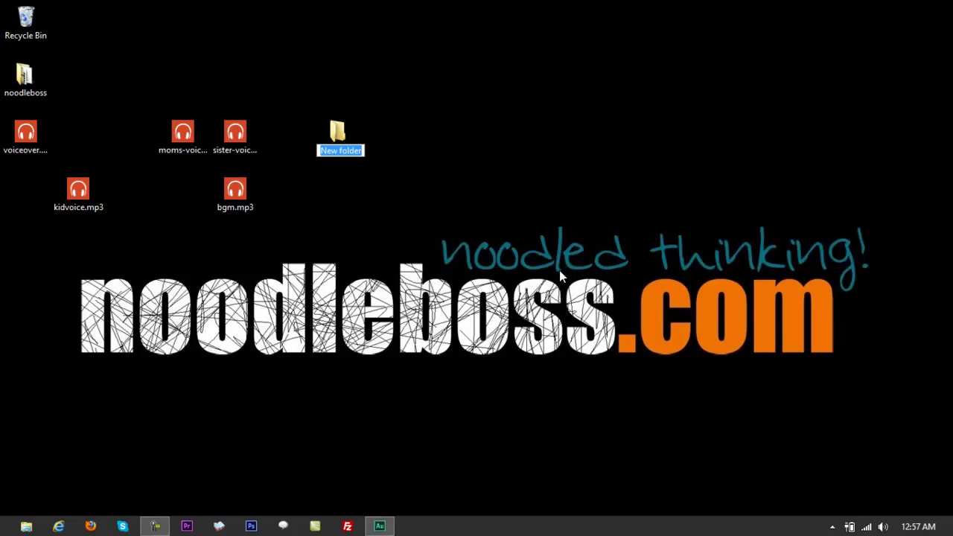
type("RADIOAD")
key("Return")
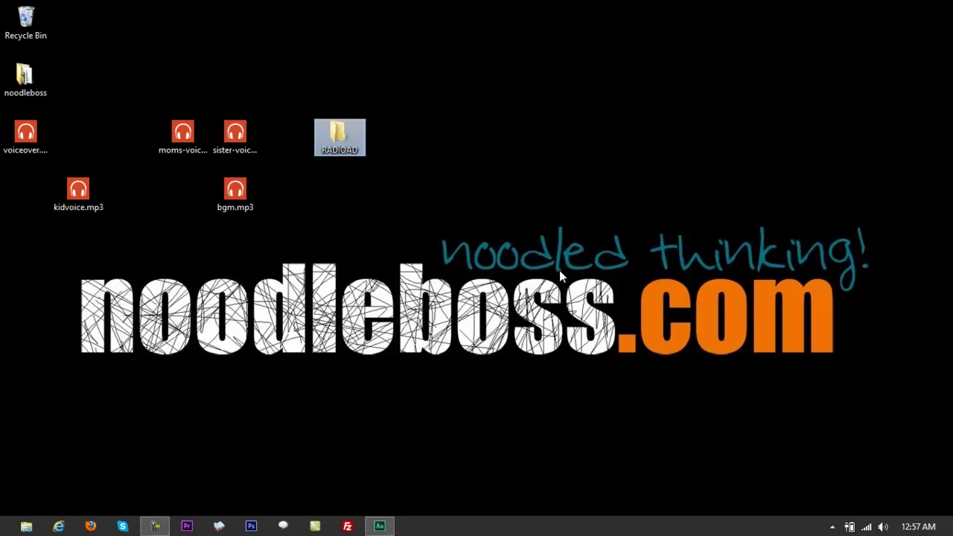
- Move the five mp3 files into RADIOAD, check its contents, then close the folder window
left_click_drag(276, 86, 65, 268)
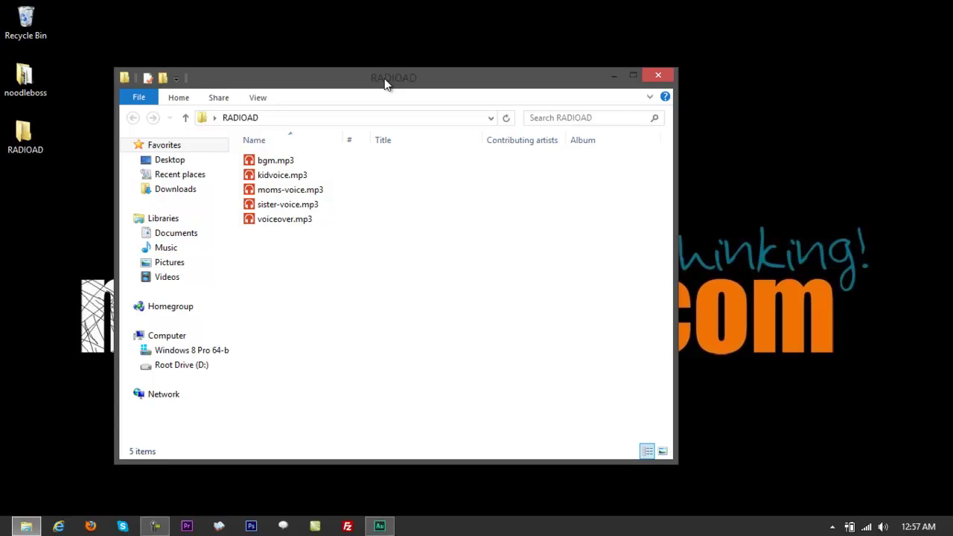
left_click_drag(428, 299, 310, 156)
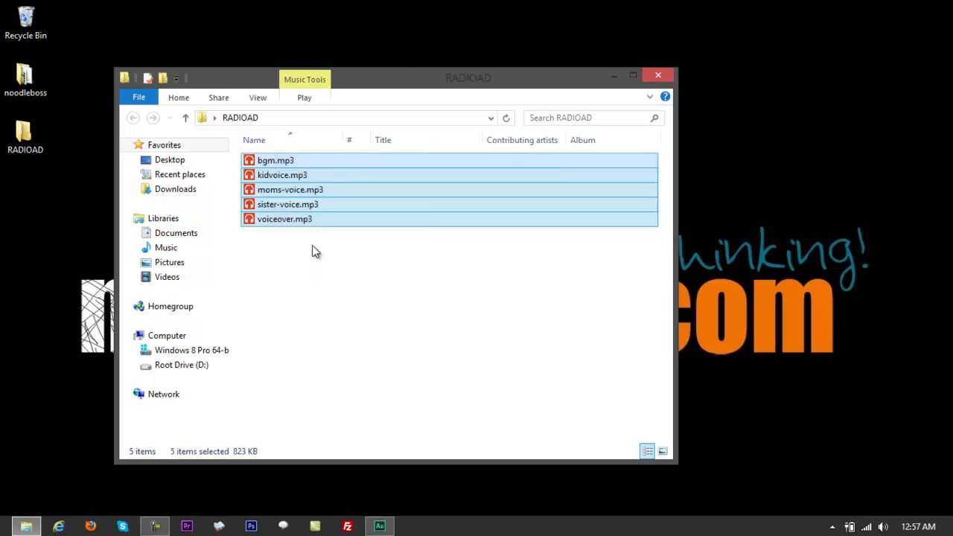
left_click(330, 273)
left_click_drag(359, 282, 250, 136)
left_click(339, 307)
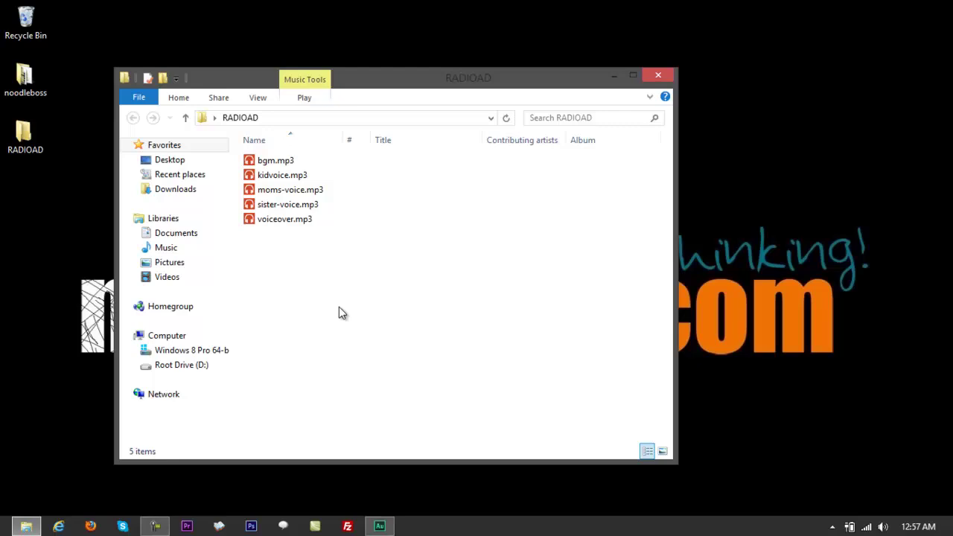
left_click_drag(376, 87, 339, 84)
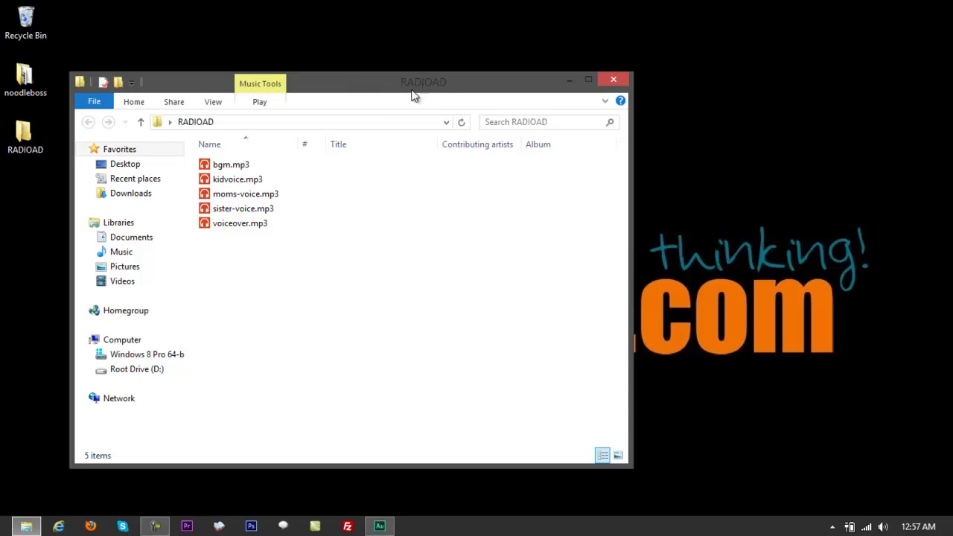
left_click_drag(413, 94, 422, 96)
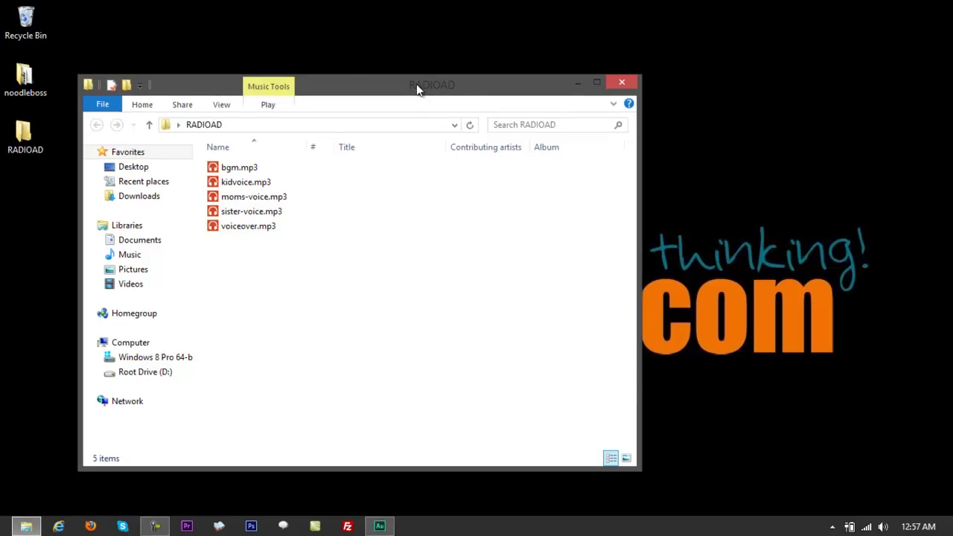
left_click(622, 82)
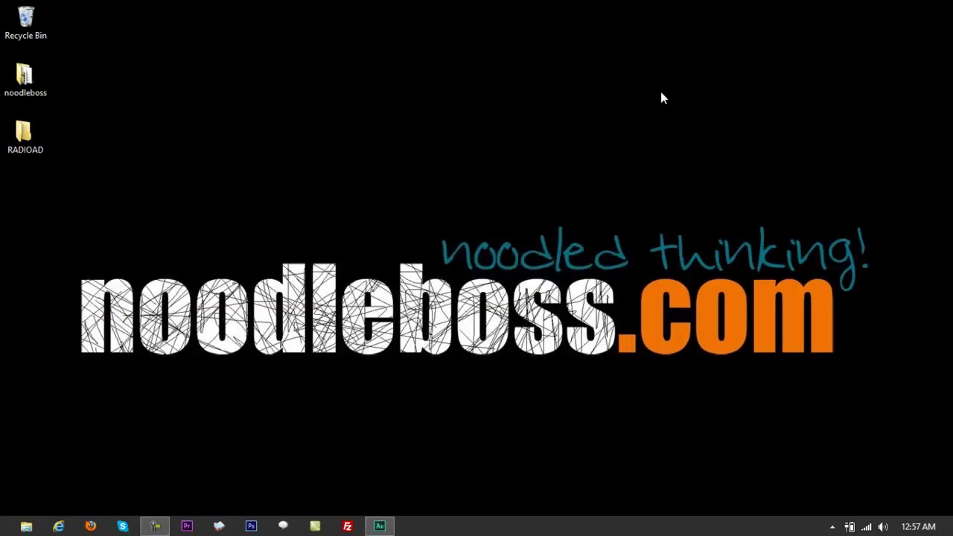
- Create multitrack session RADIOAD at 44100 Hz, 32-bit float, with a Stereo master
left_click(380, 526)
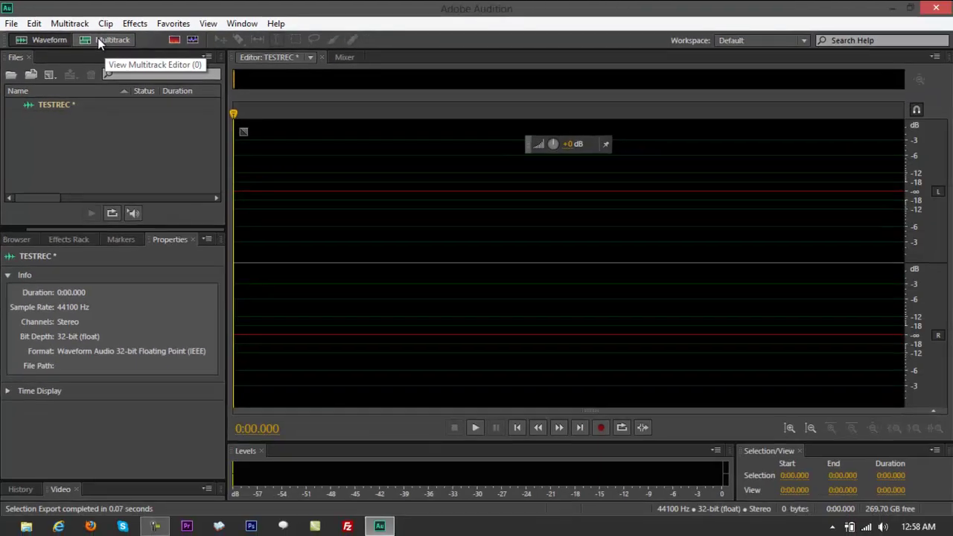
left_click(99, 41)
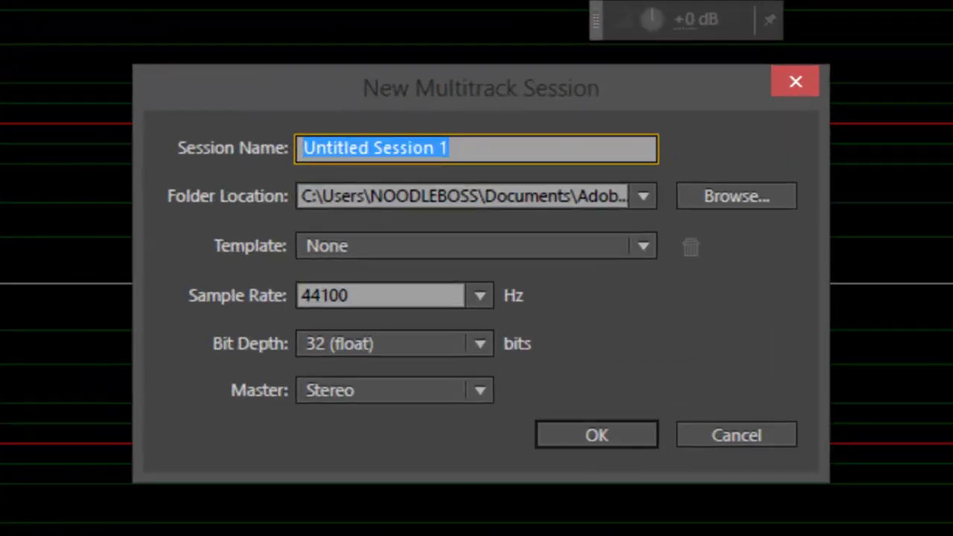
type("RADIOAD")
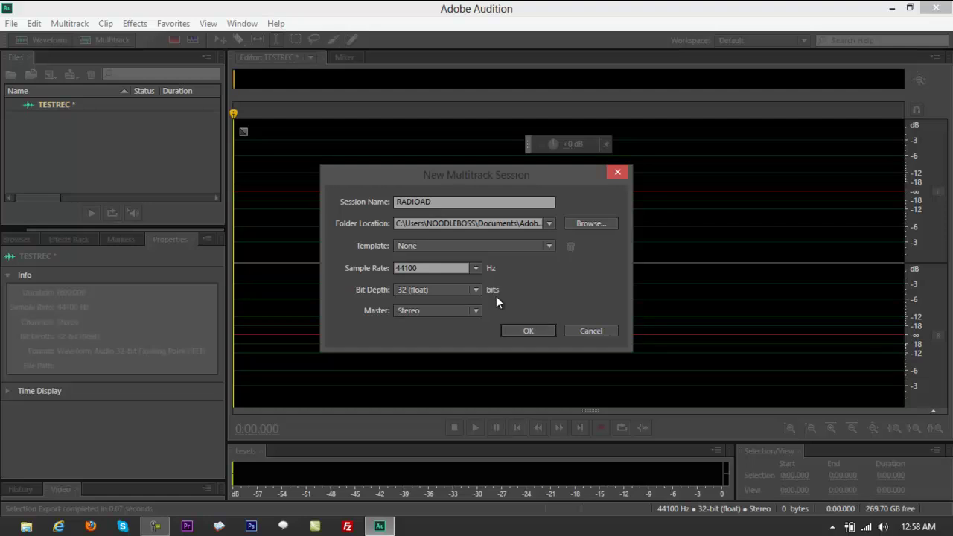
left_click(477, 309)
left_click(478, 308)
left_click(523, 332)
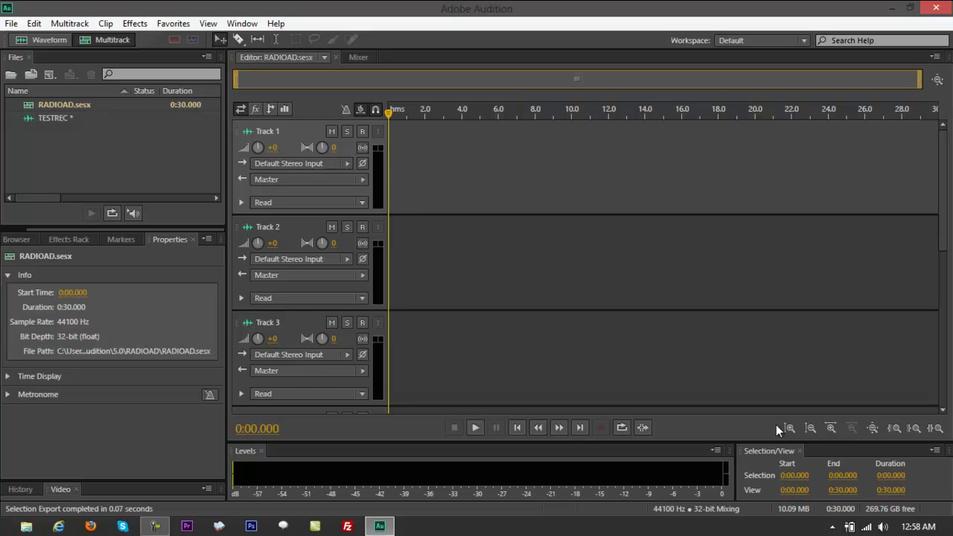
- Adjust track heights with amplitude zoom until volume and pan controls show
left_click(814, 428)
left_click(813, 428)
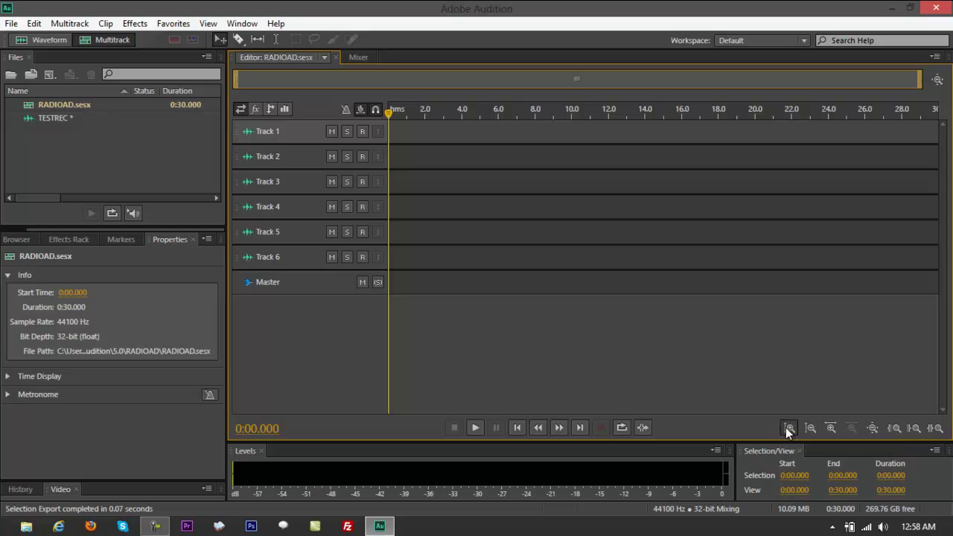
left_click(787, 430)
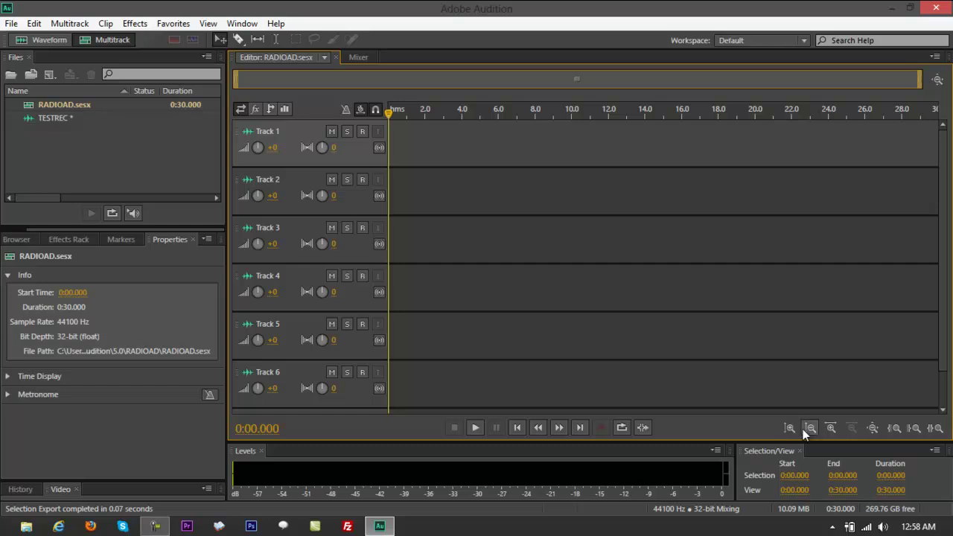
left_click(809, 429)
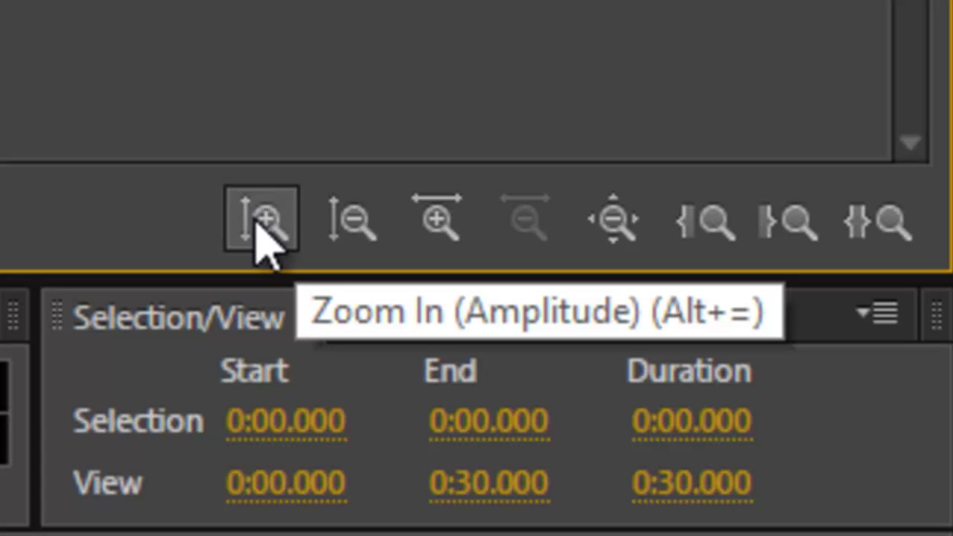
left_click(247, 217)
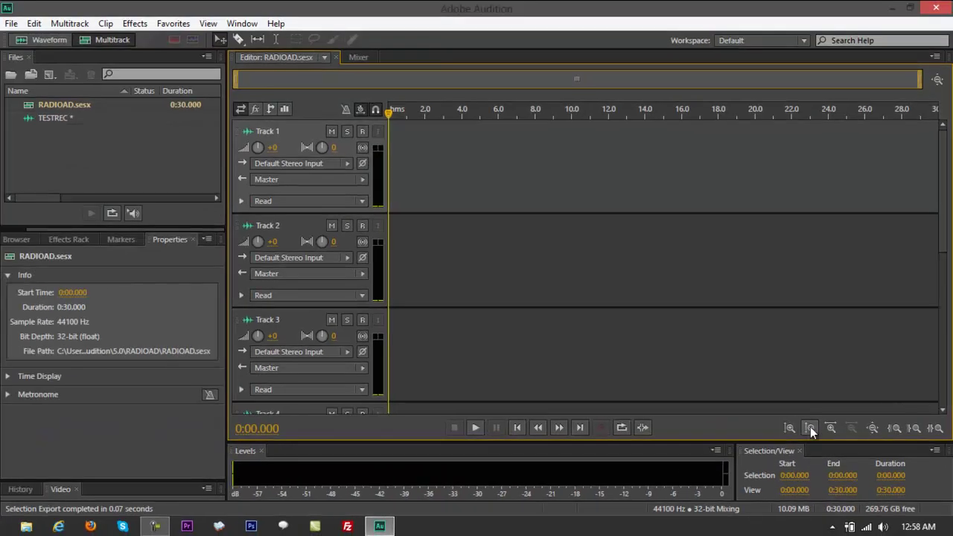
left_click(809, 426)
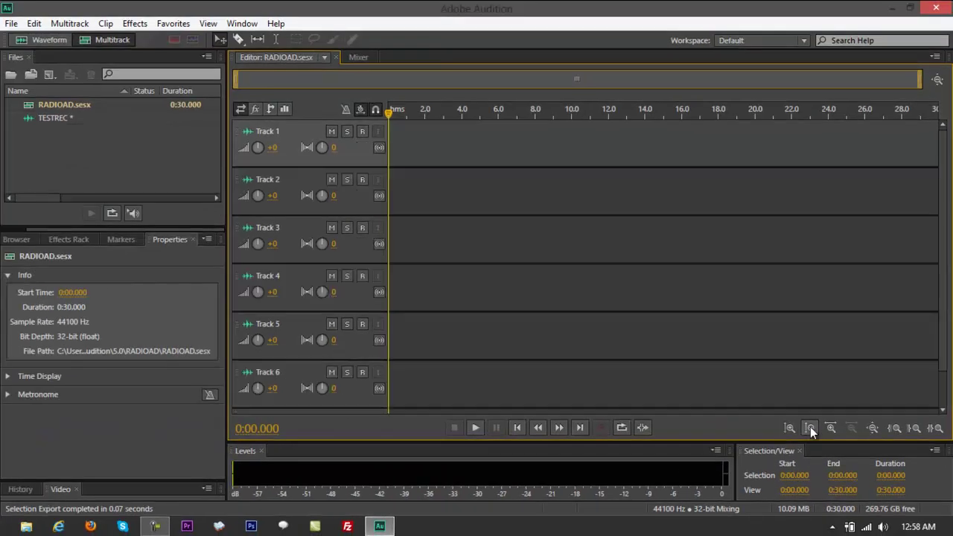
left_click(789, 427)
- Zoom the timeline in twice and out twice, then enlarge tracks to show input and output
left_click(830, 427)
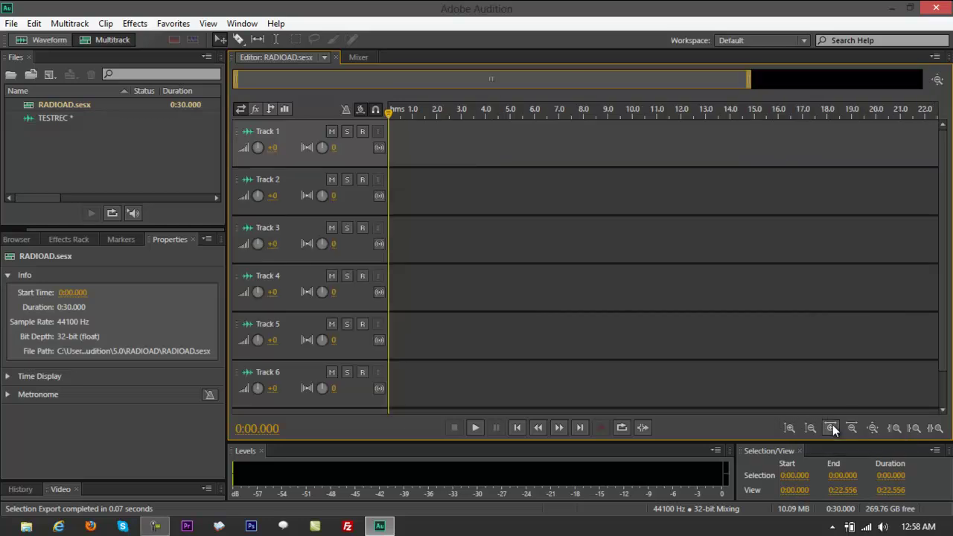
left_click(830, 427)
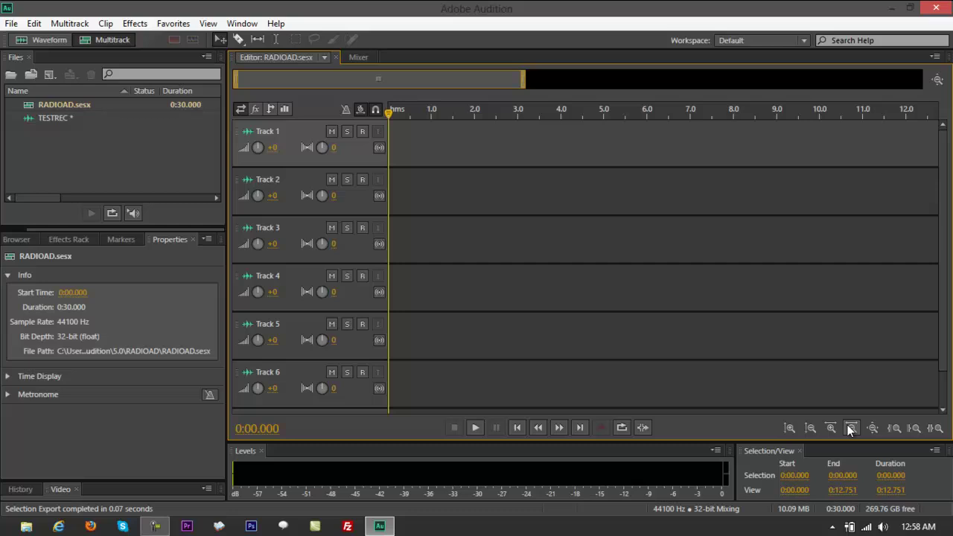
left_click(851, 427)
left_click(850, 427)
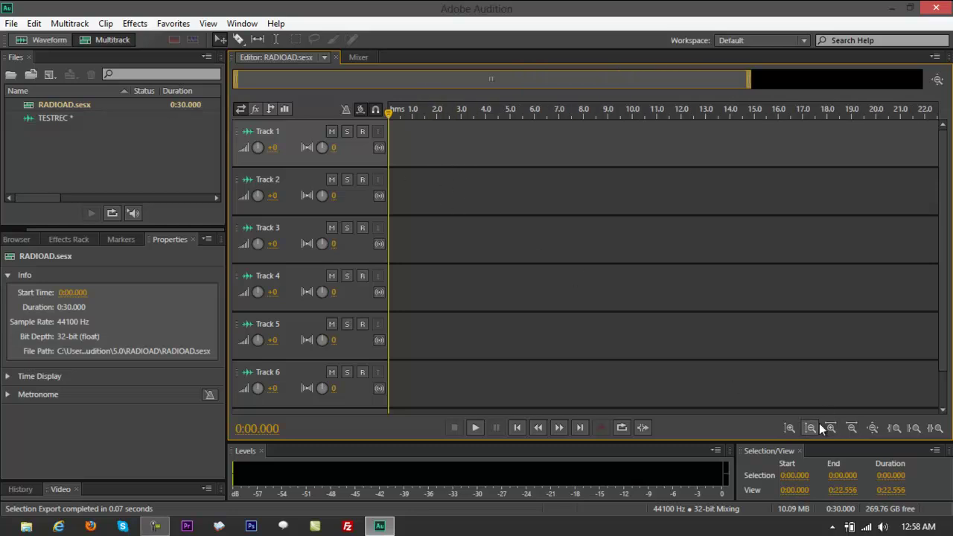
left_click(788, 429)
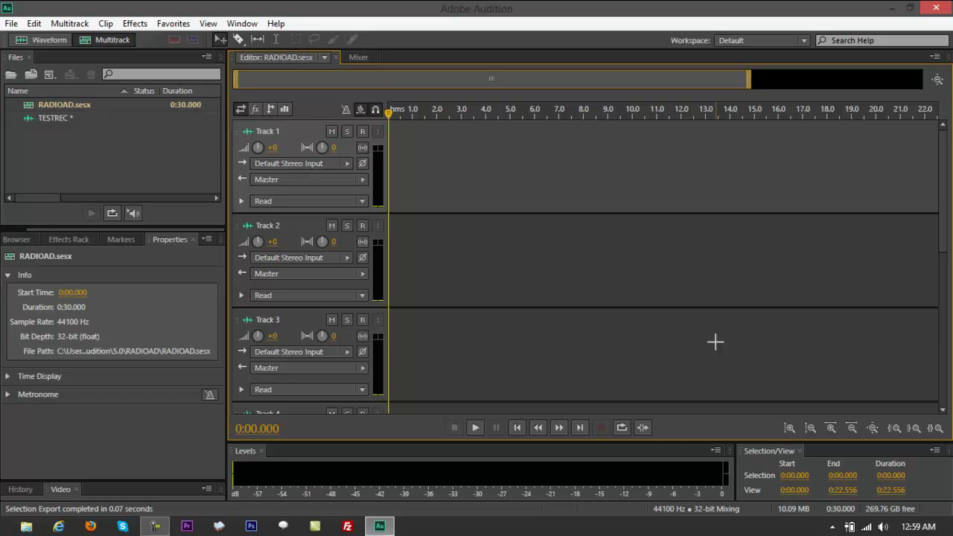
- Open the RADIOAD folder in File Explorer beside the Audition window
left_click(26, 526)
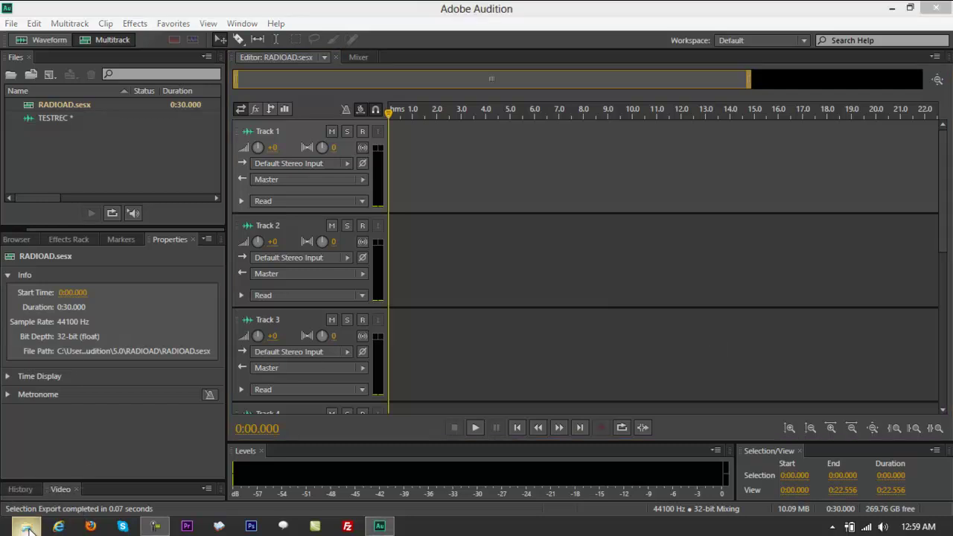
left_click_drag(318, 83, 842, 156)
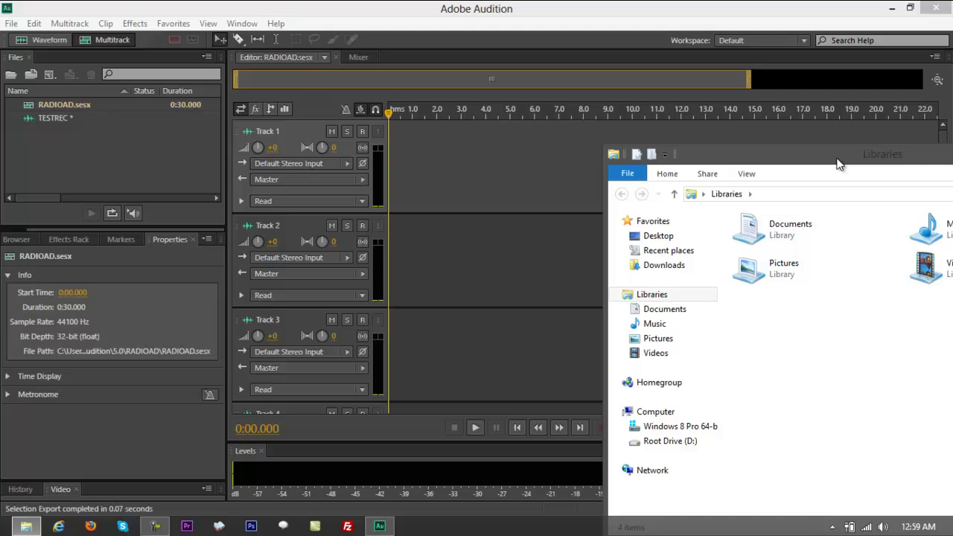
left_click(654, 236)
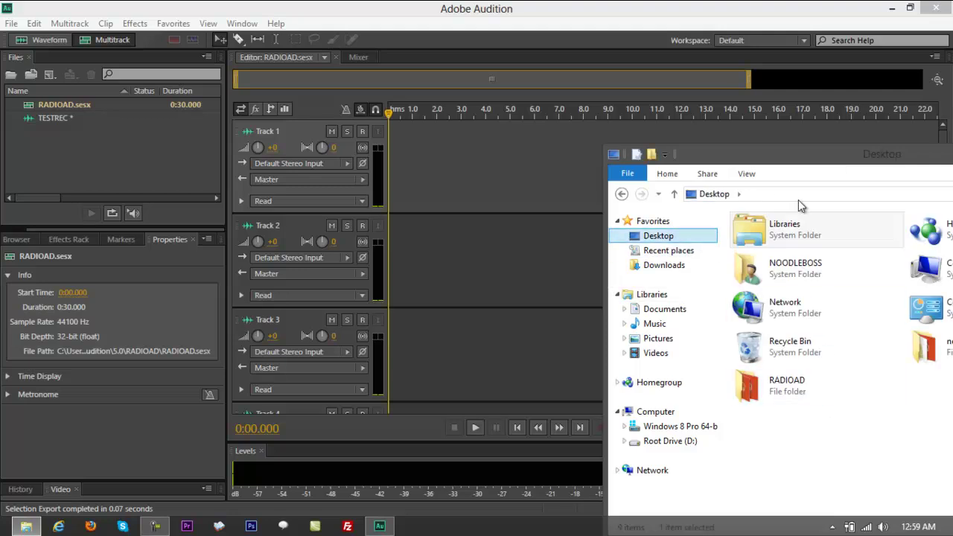
double_click(790, 401)
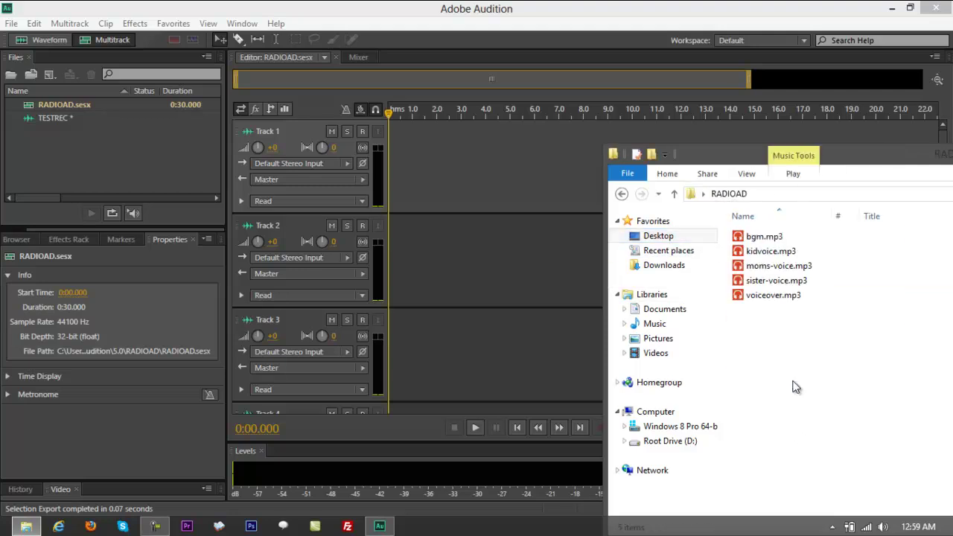
left_click_drag(860, 157, 872, 157)
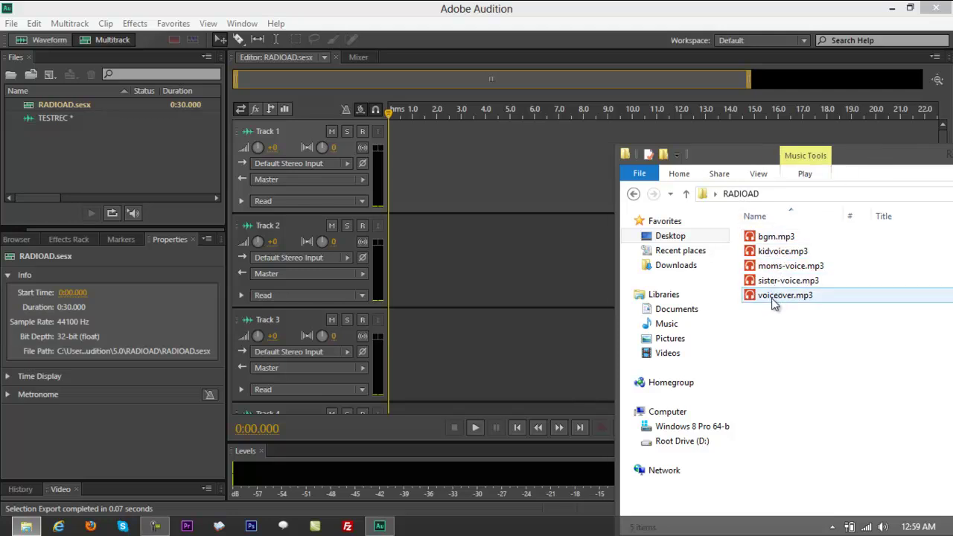
left_click_drag(847, 162, 867, 290)
- Place bgm.mp3 on Track 1 and kidvoice.mp3 on Track 2 of the session
left_click_drag(782, 367, 450, 183)
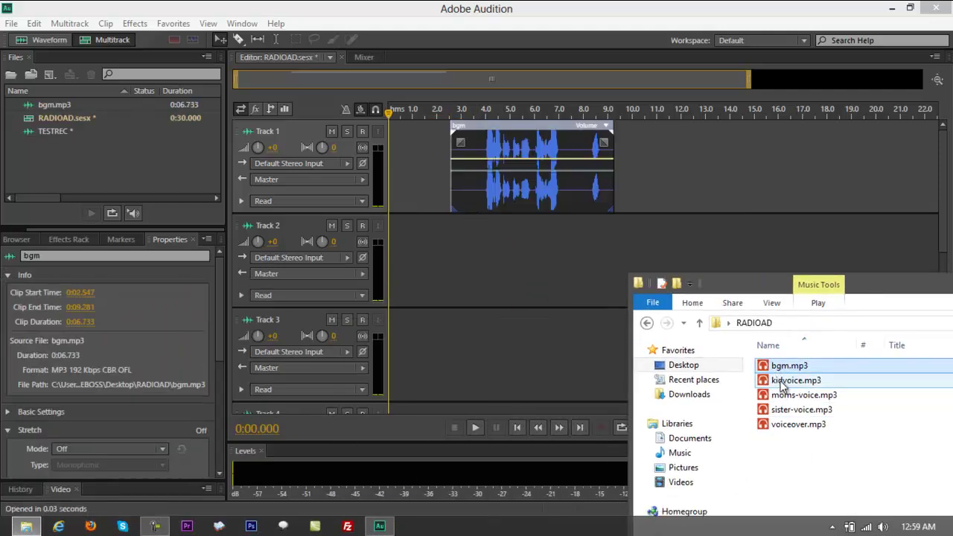
left_click_drag(778, 379, 555, 264)
left_click(747, 201)
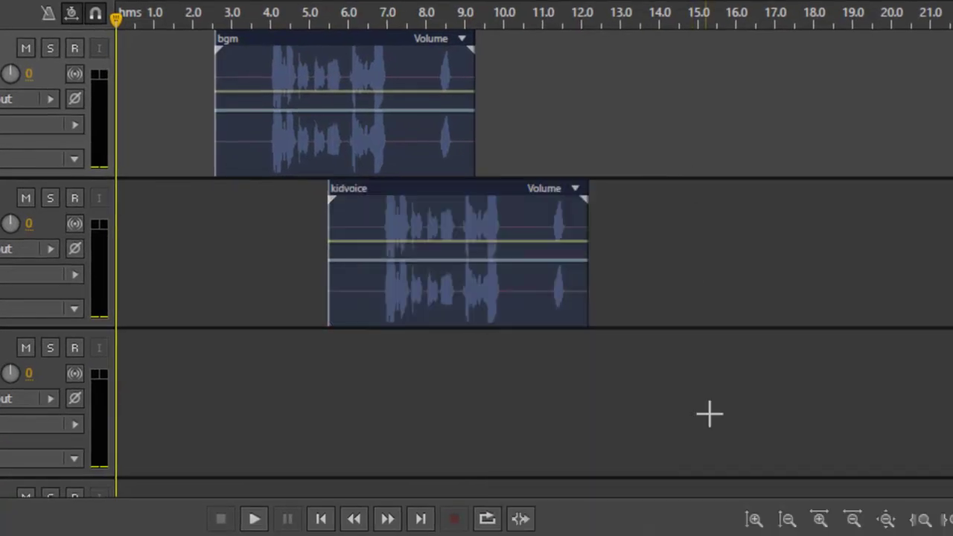
left_click(788, 521)
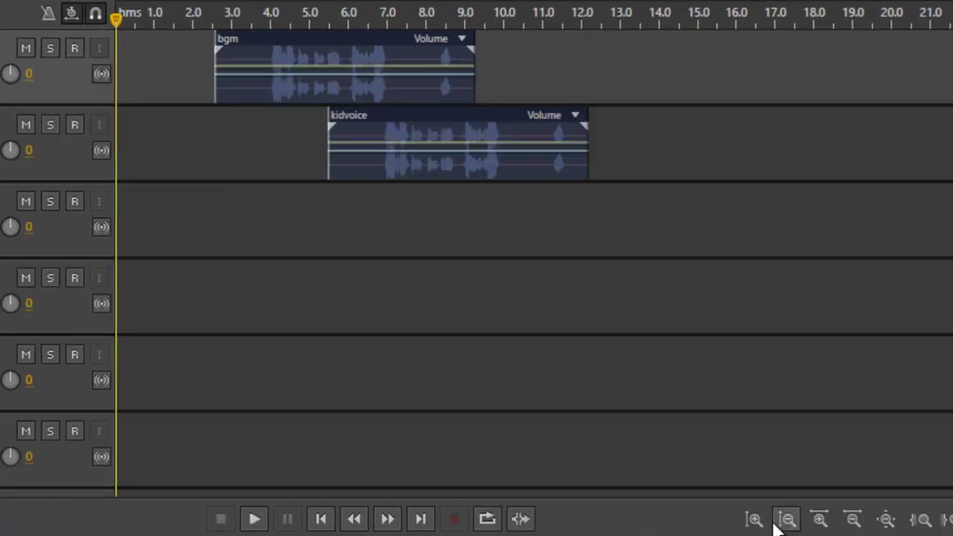
left_click(826, 521)
left_click(857, 522)
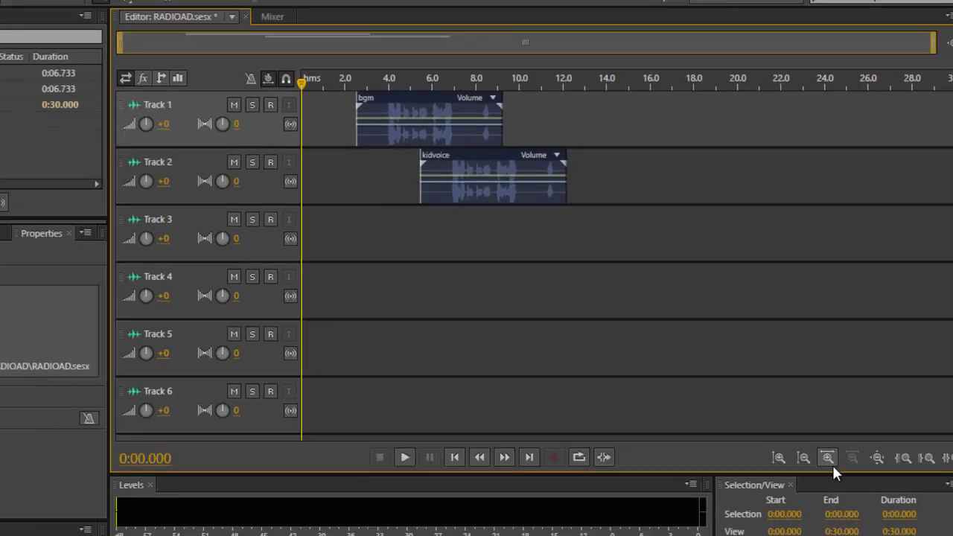
left_click(803, 457)
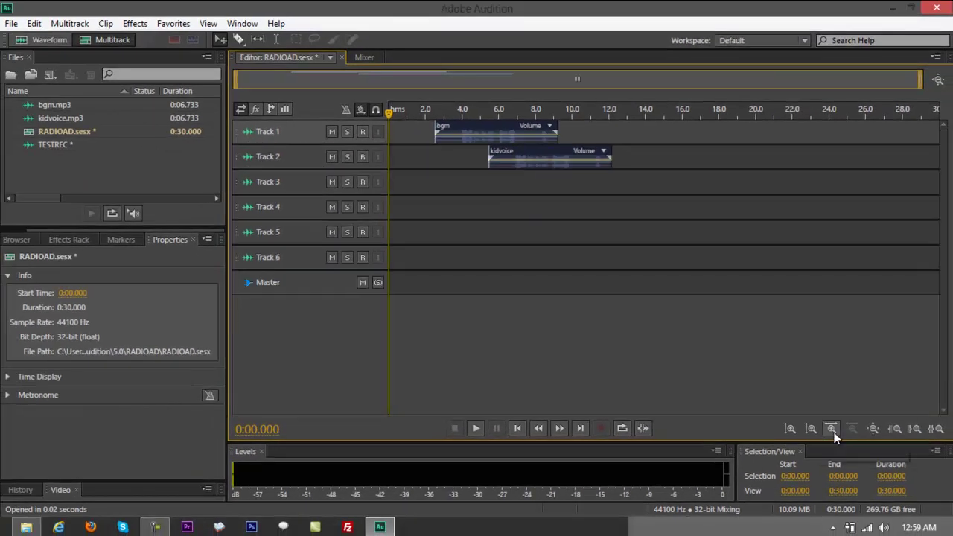
left_click(791, 427)
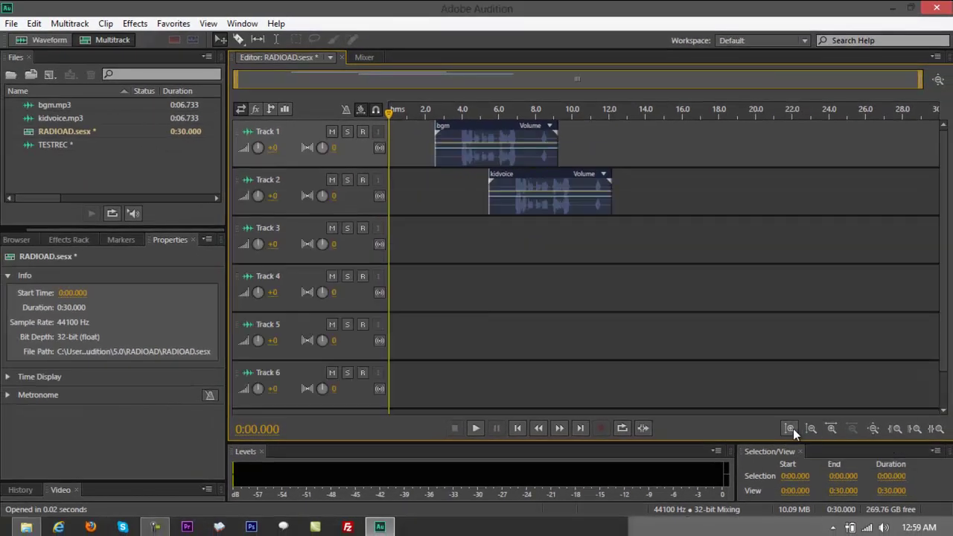
- Set the bgm clip's Clip/Group Color to green
right_click(489, 154)
left_click(529, 279)
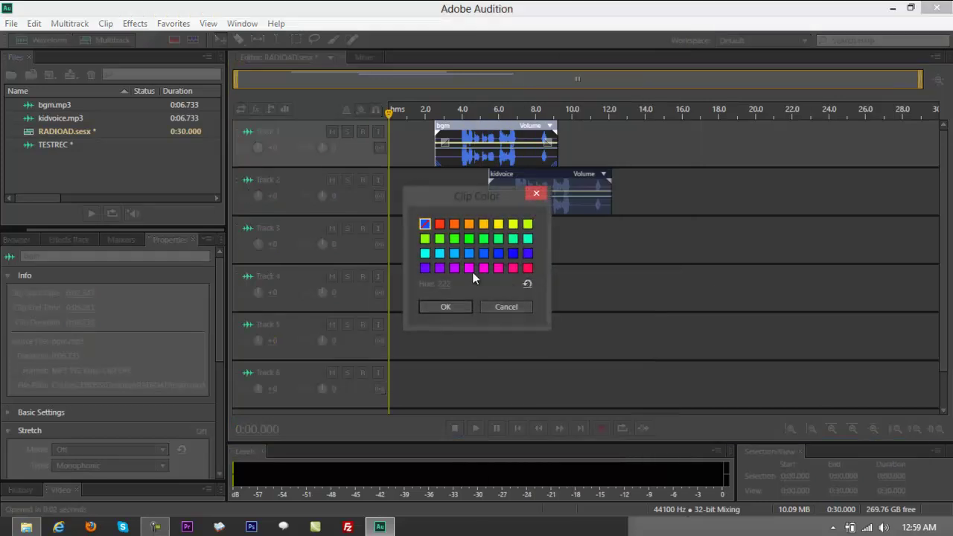
left_click(451, 240)
left_click(457, 309)
- Add moms-voice.mp3, voiceover.mp3 and sister-voice.mp3 as clips on the session tracks
key("alt+Tab")
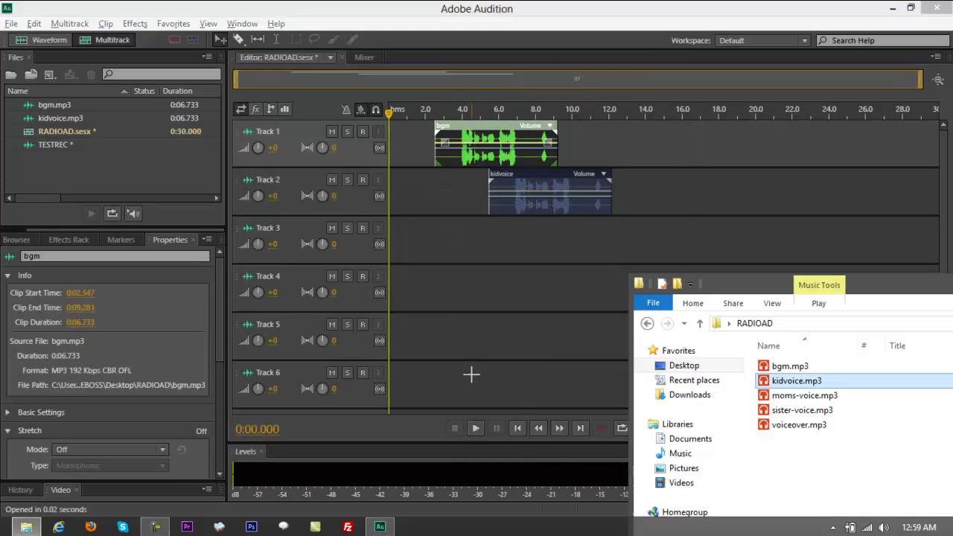
left_click_drag(802, 395, 521, 289)
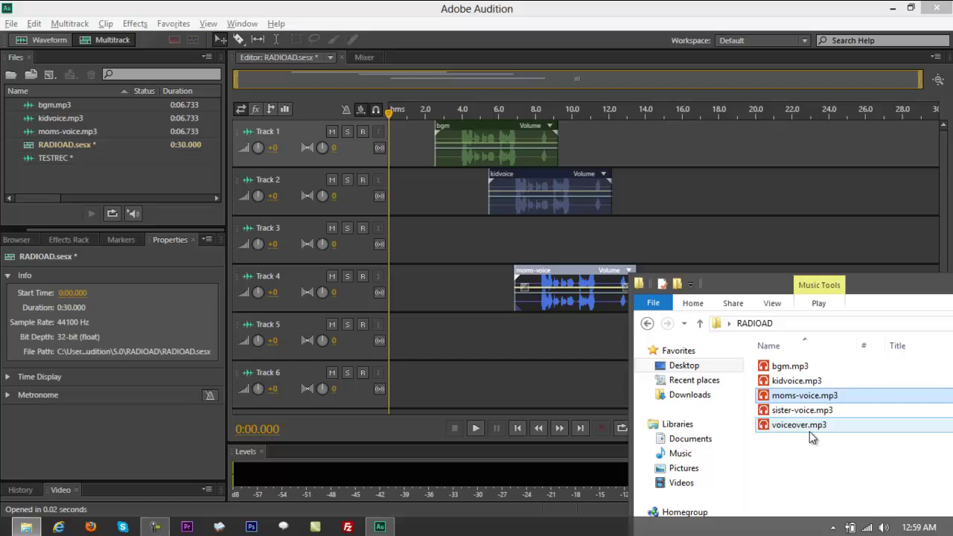
left_click_drag(795, 426, 748, 262)
left_click_drag(774, 410, 681, 274)
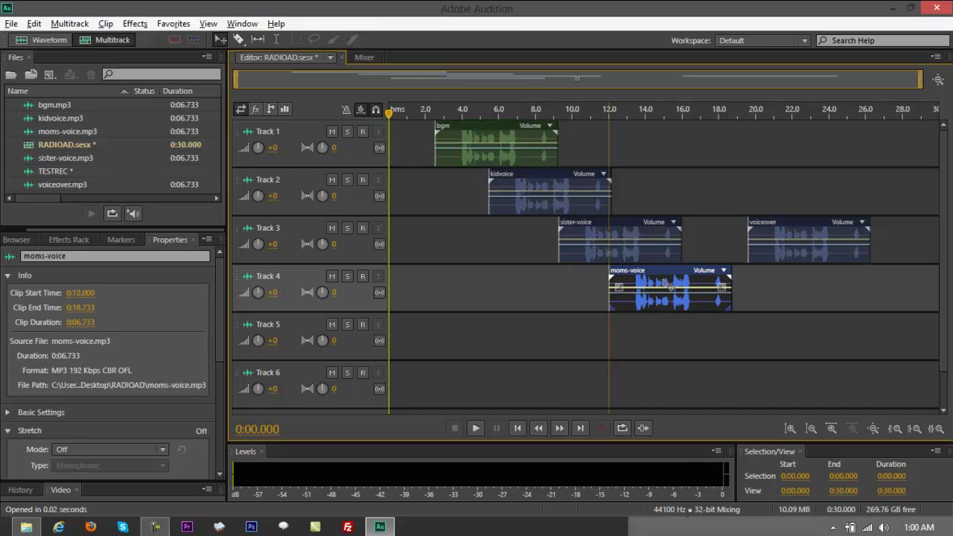
- Move the voiceover clip down to Track 5, starting at 6 seconds
left_click(781, 227)
left_click_drag(782, 227, 556, 336)
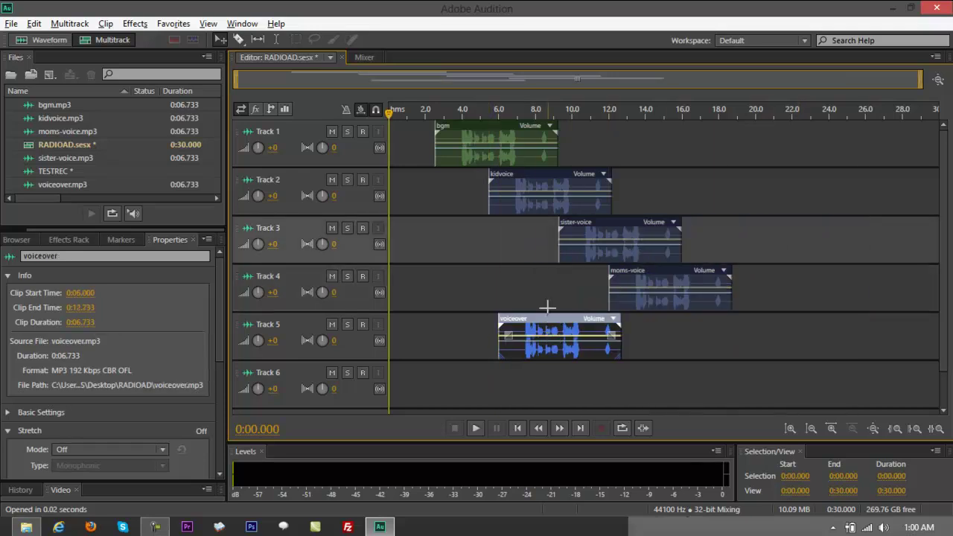
left_click_drag(545, 195, 530, 208)
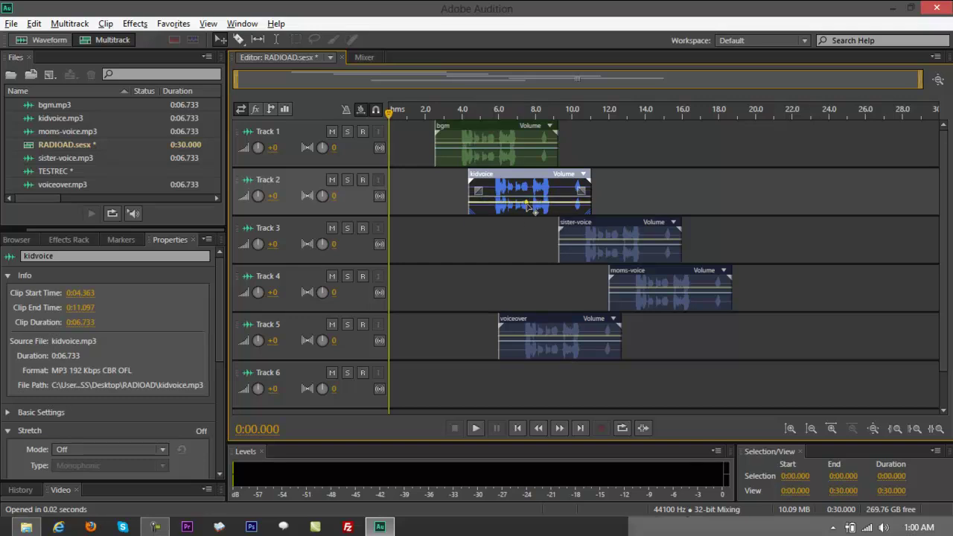
- Add a volume keyframe to the sister-voice clip and open it in the Waveform editor
left_click(594, 244)
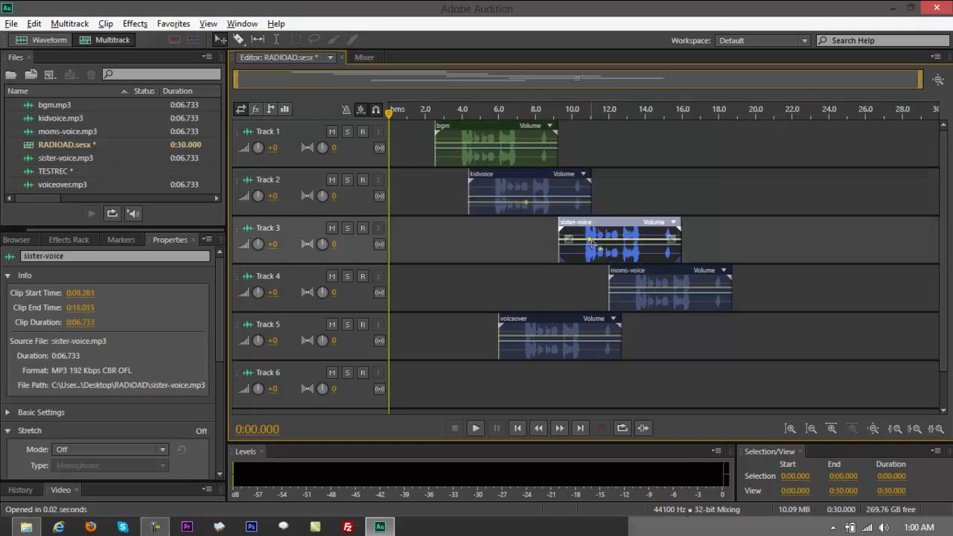
left_click_drag(588, 239, 590, 244)
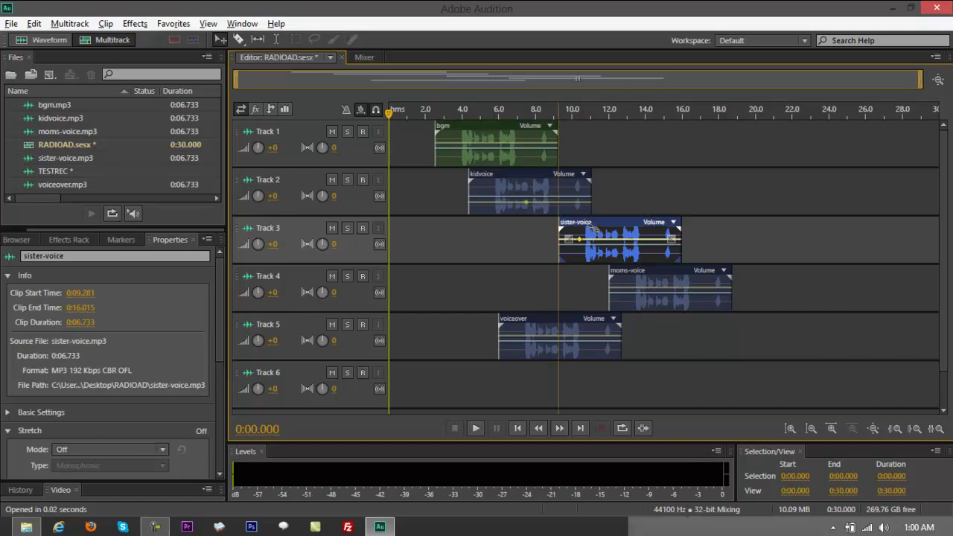
double_click(593, 236)
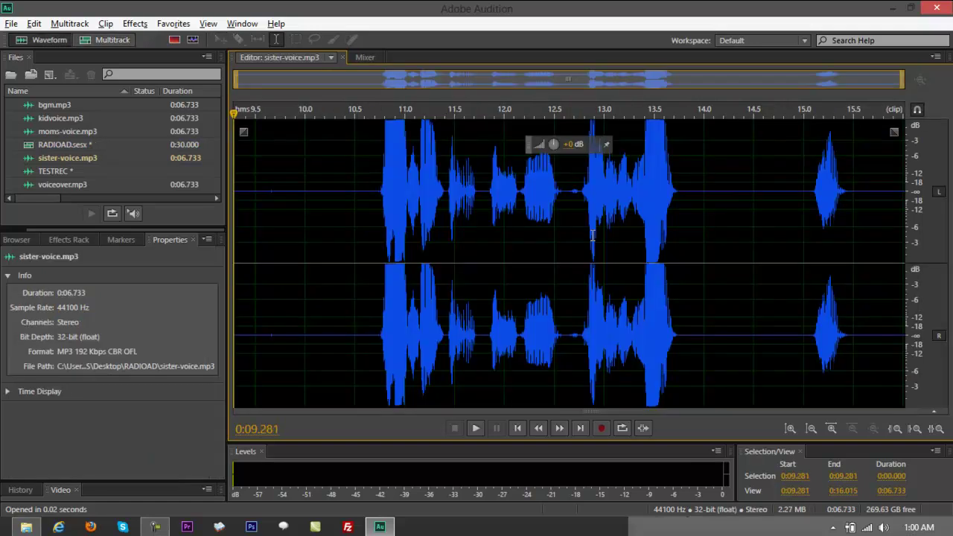
- Lower the bgm clip's volume to -3 dB and add keyframes to its pan envelope
left_click(106, 39)
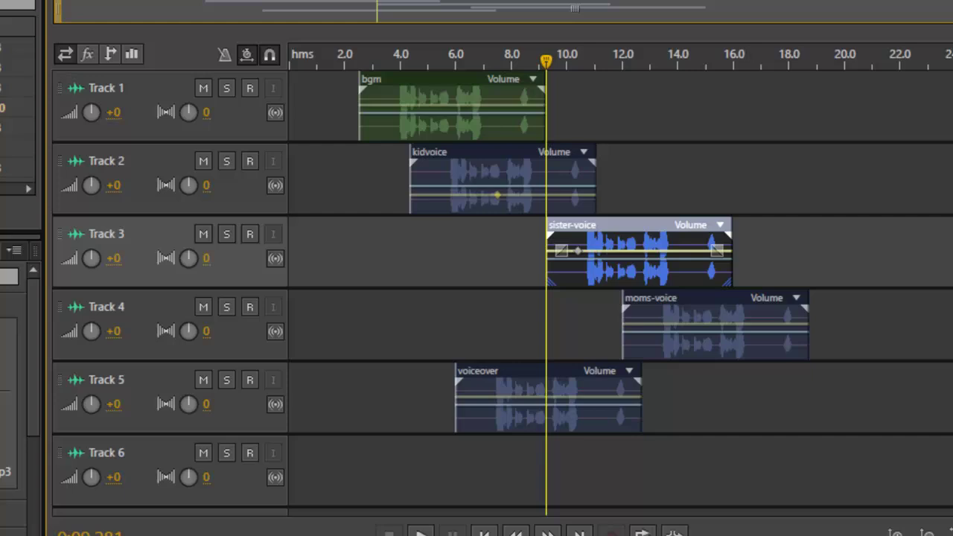
left_click(789, 428)
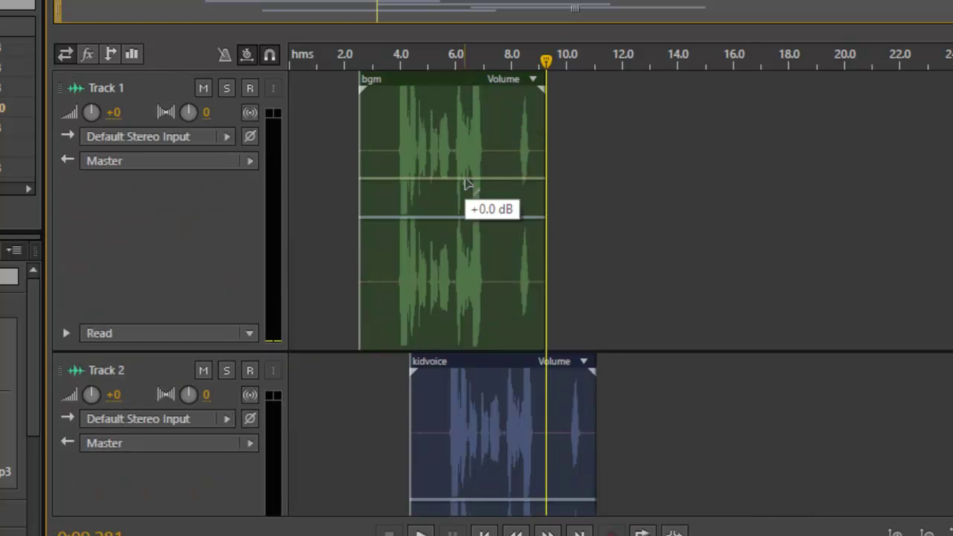
mouse_move(468, 185)
left_mouse_down()
mouse_move(477, 211)
mouse_move(473, 181)
left_mouse_up()
left_click_drag(468, 216, 530, 279)
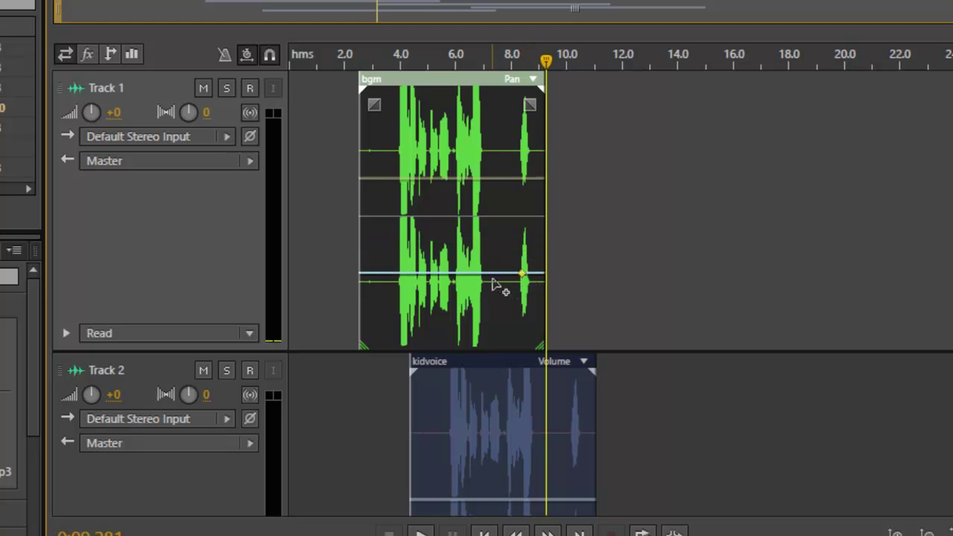
left_click(414, 274)
- Shift bgm to start at 2 seconds, fade out kidvoice, and fade bgm in and out
left_click_drag(418, 297, 450, 307)
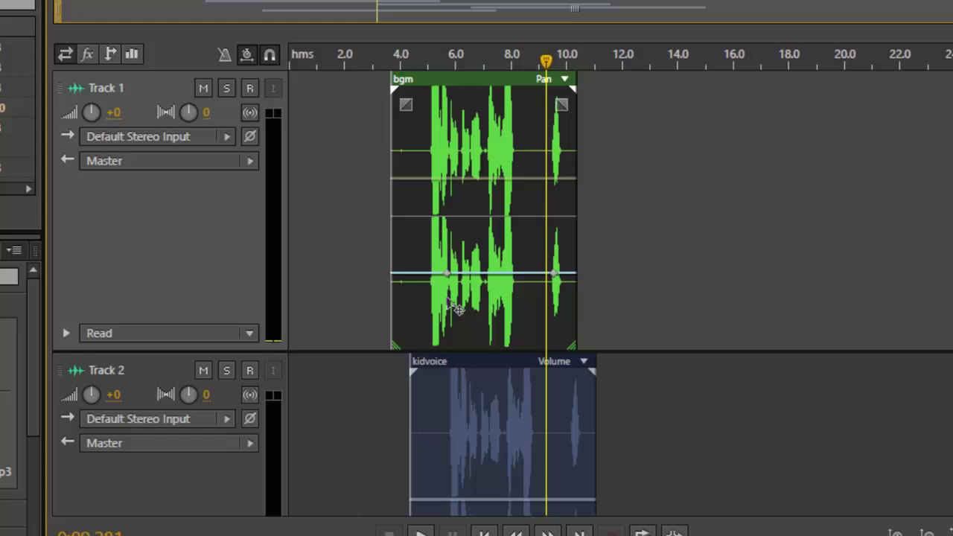
left_click_drag(519, 169, 472, 164)
left_click(510, 375)
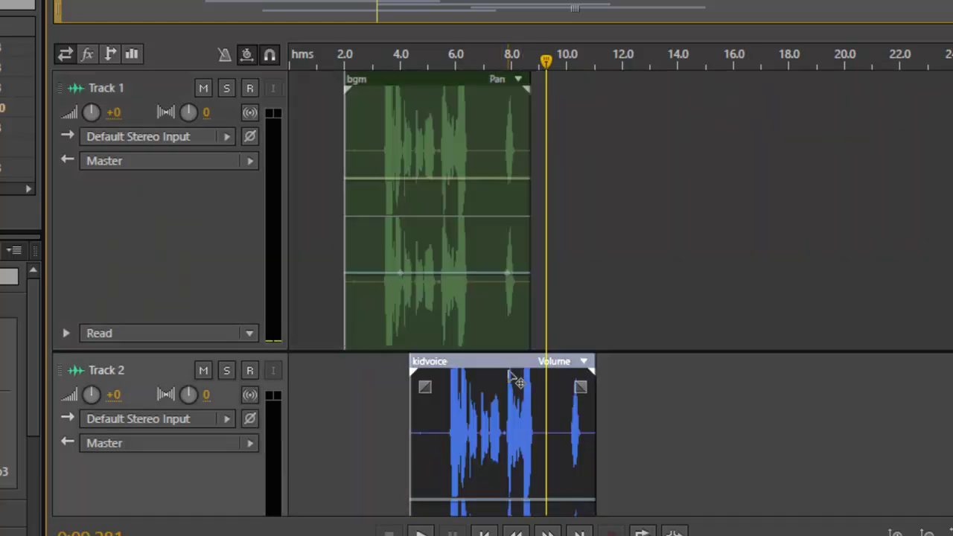
left_click_drag(580, 386, 503, 387)
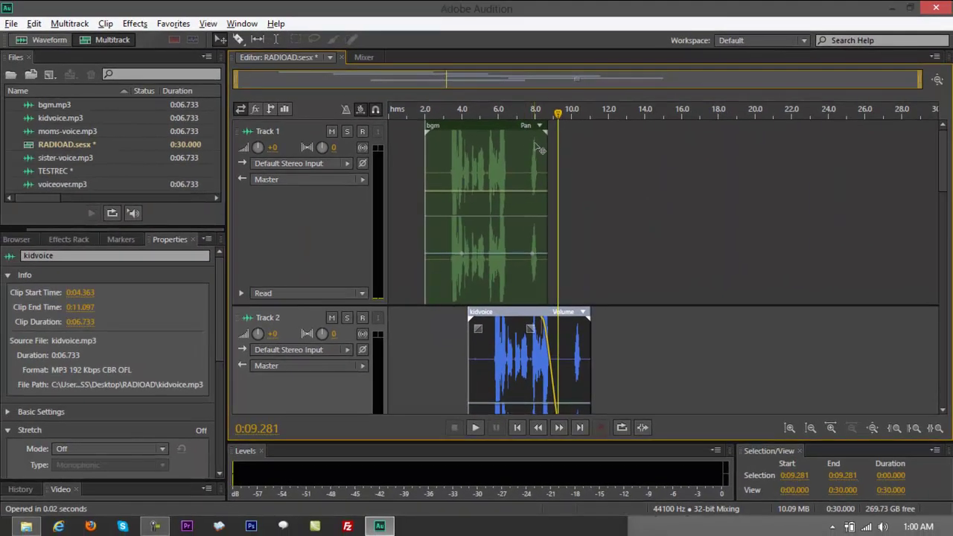
mouse_move(539, 122)
left_mouse_down()
mouse_move(504, 171)
mouse_move(480, 178)
mouse_move(491, 183)
left_mouse_up()
left_click_drag(436, 141, 471, 172)
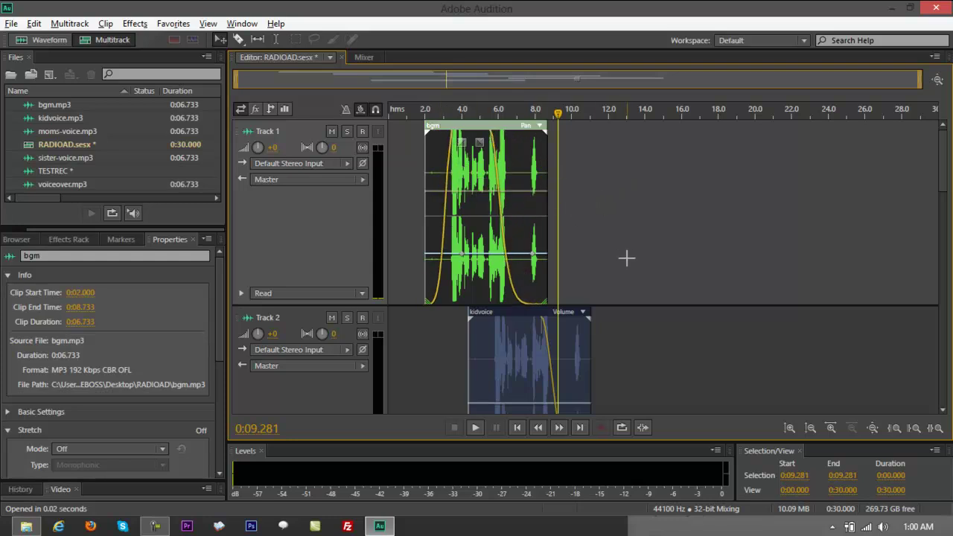
- Stretch the sister-voice clip to 129% length and fade out its end
left_click(807, 432)
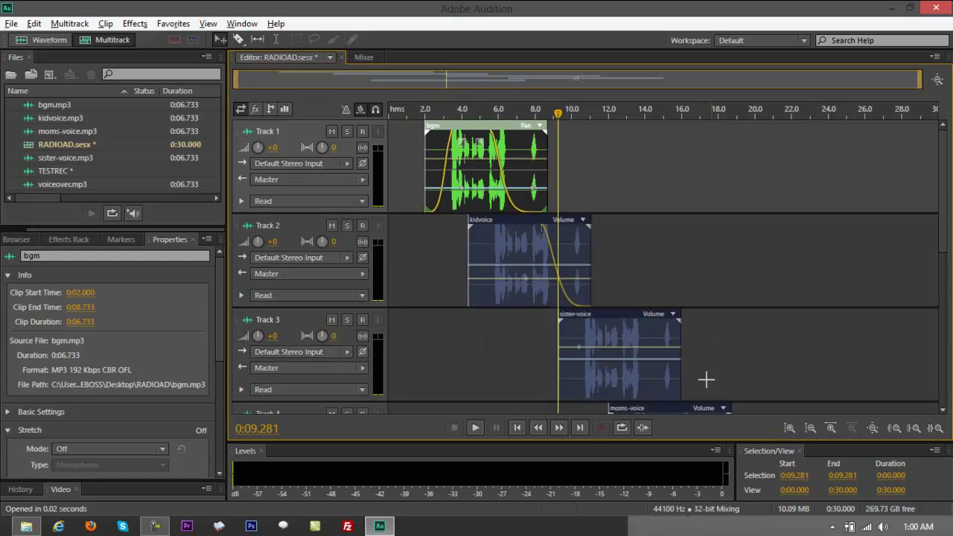
scroll(944, 243, "down", 1)
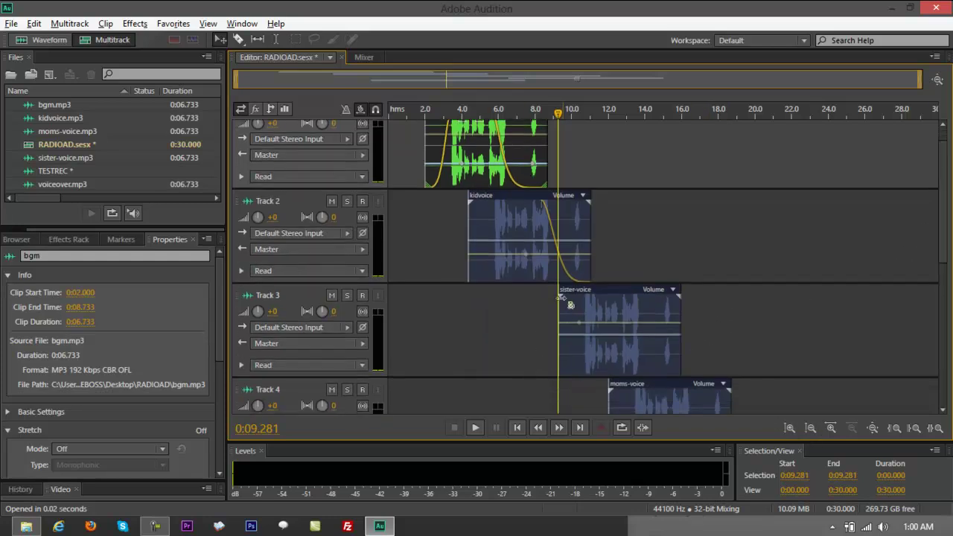
left_click_drag(559, 298, 525, 297)
left_click_drag(670, 306, 595, 321)
- Colour the moms-voice clip green and move voiceover onto Track 4 before it
scroll(658, 365, "down", 2)
right_click(637, 335)
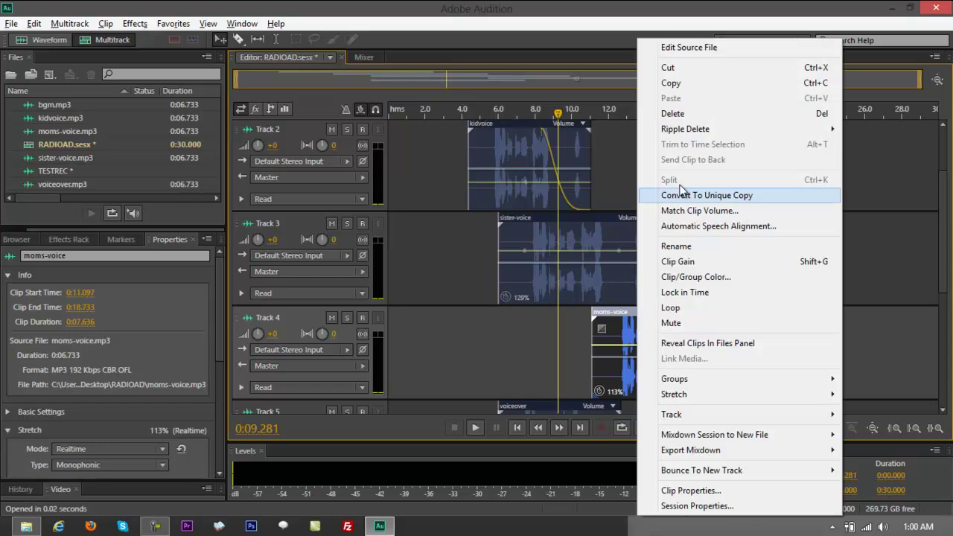
left_click(688, 277)
left_click(455, 237)
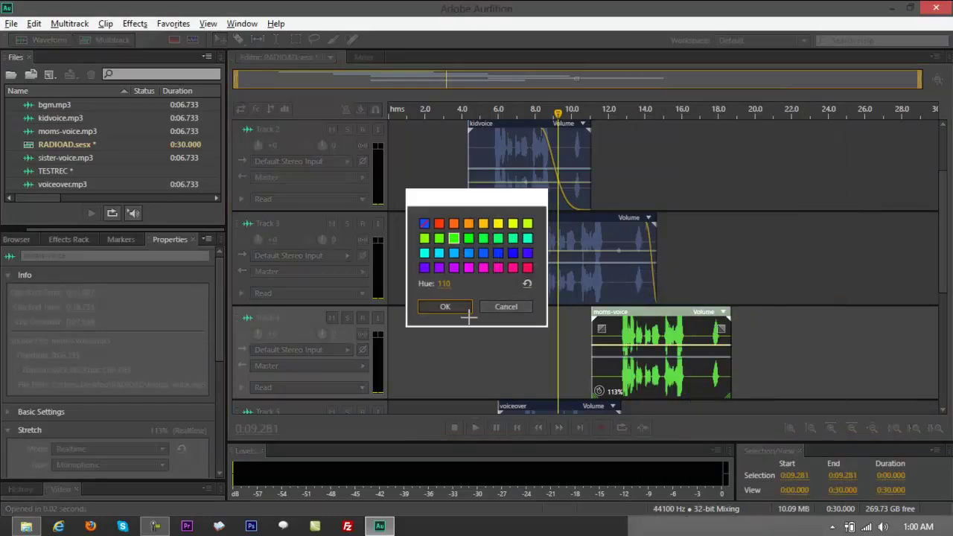
left_click(446, 305)
left_click_drag(586, 406, 523, 311)
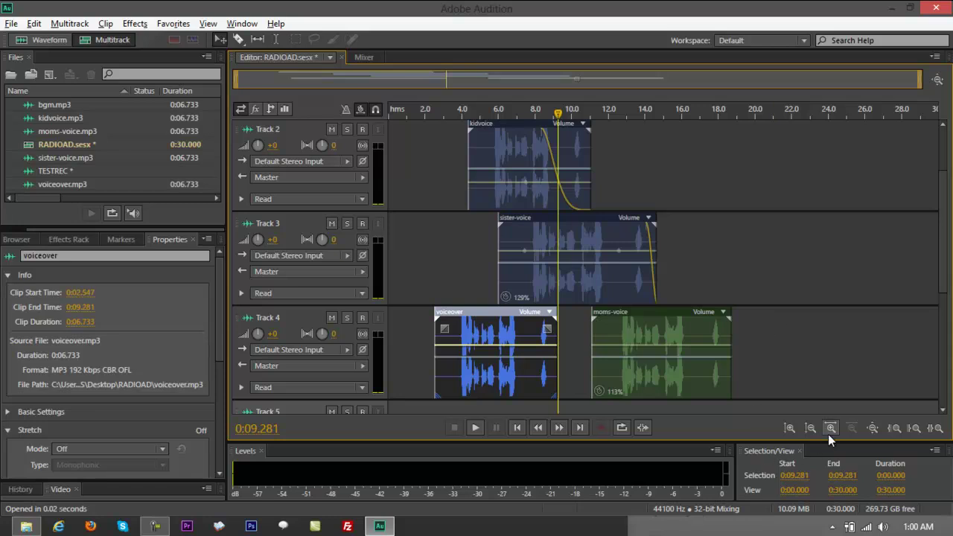
left_click(809, 431)
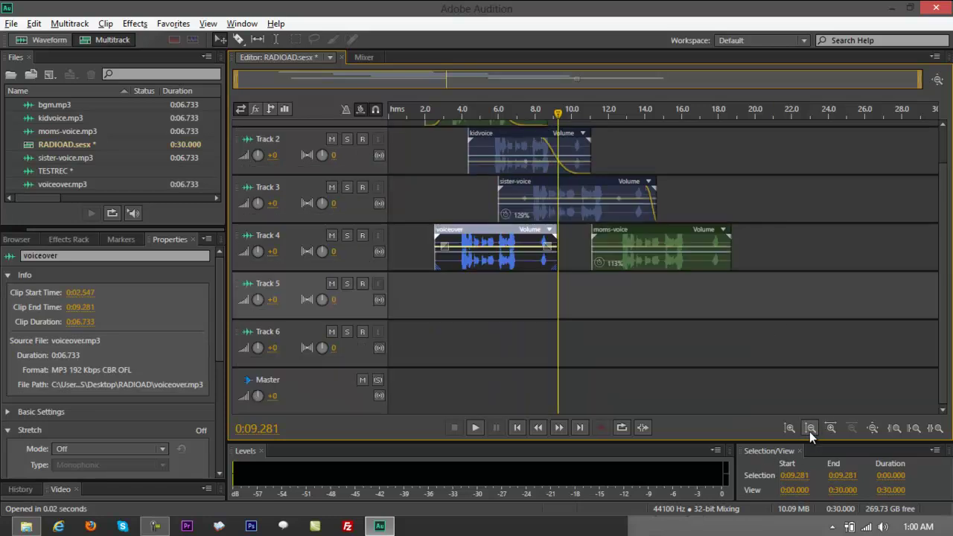
scroll(947, 247, "up", 2)
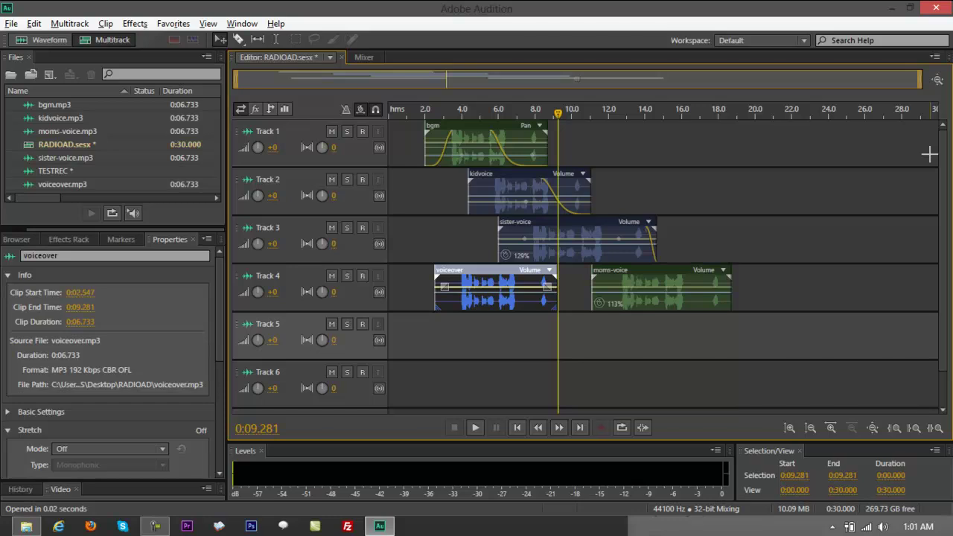
- Select all five RADIOAD clips across Tracks 1–4 together with Ctrl+A
left_click(839, 237)
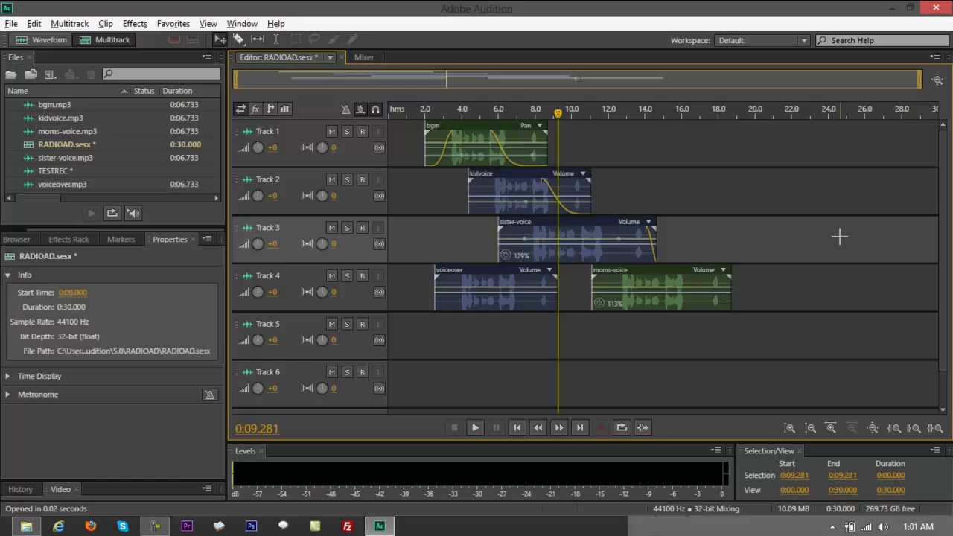
key("ctrl+a")
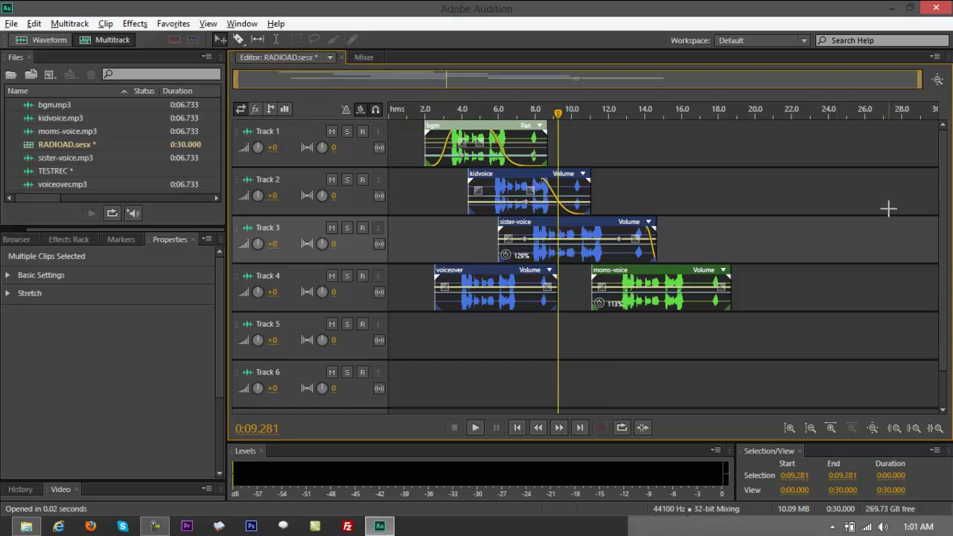
left_click(844, 244)
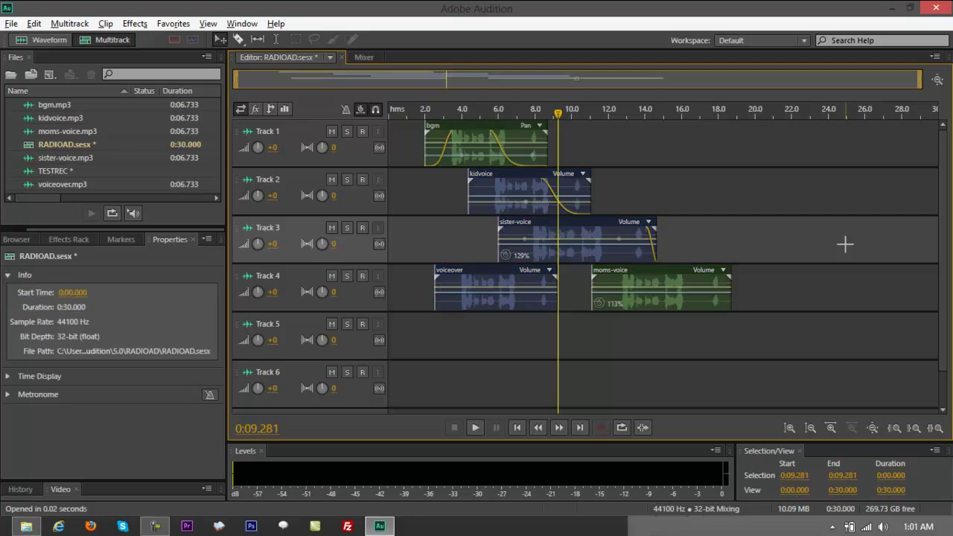
left_click_drag(800, 149, 458, 354)
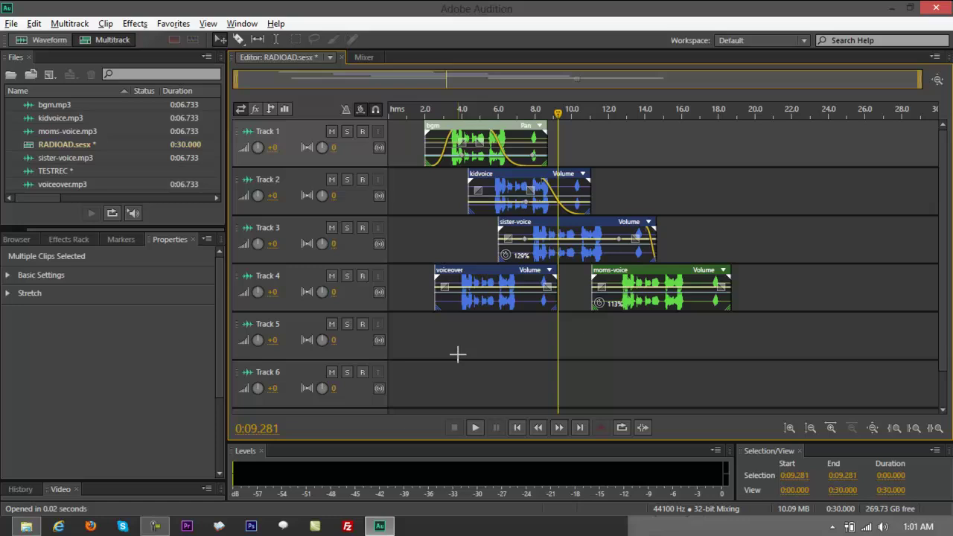
left_click(811, 290)
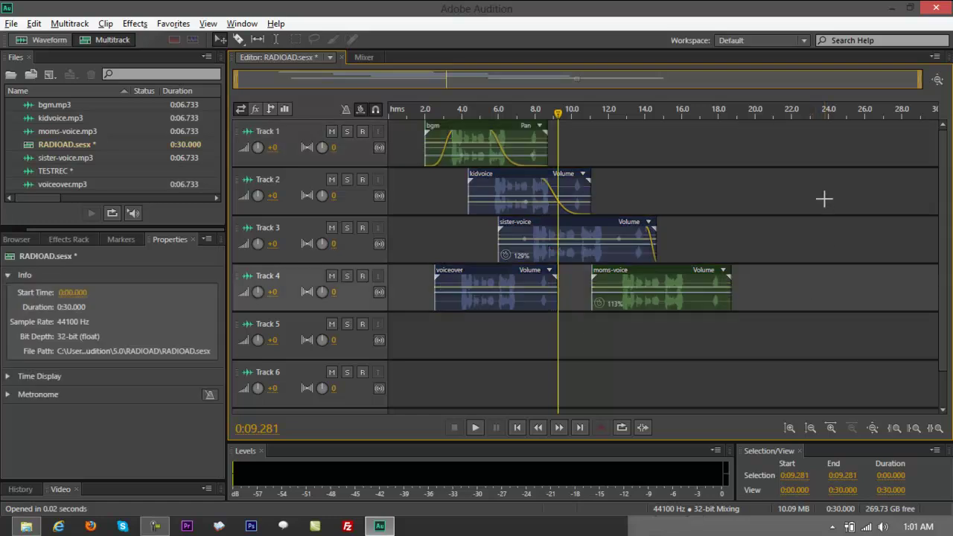
left_click(810, 322)
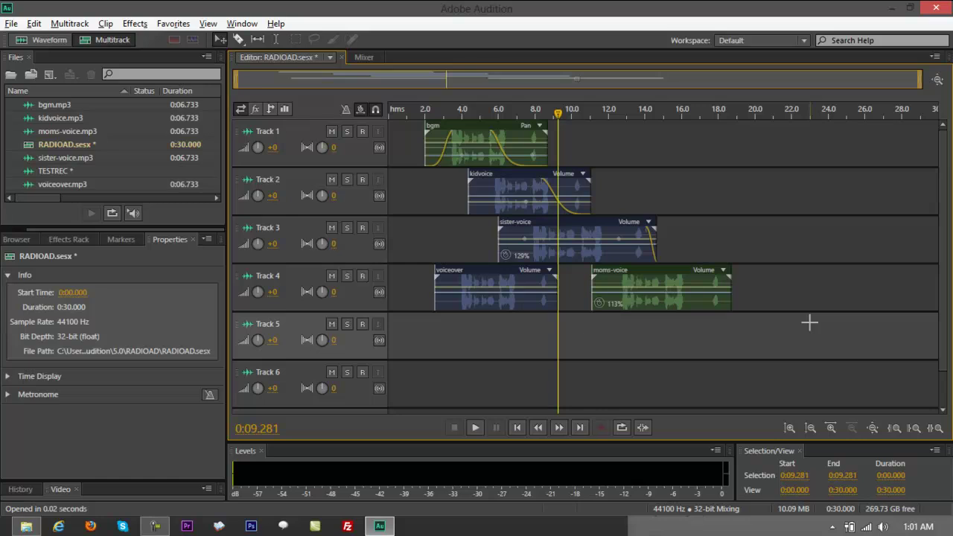
key("ctrl+a")
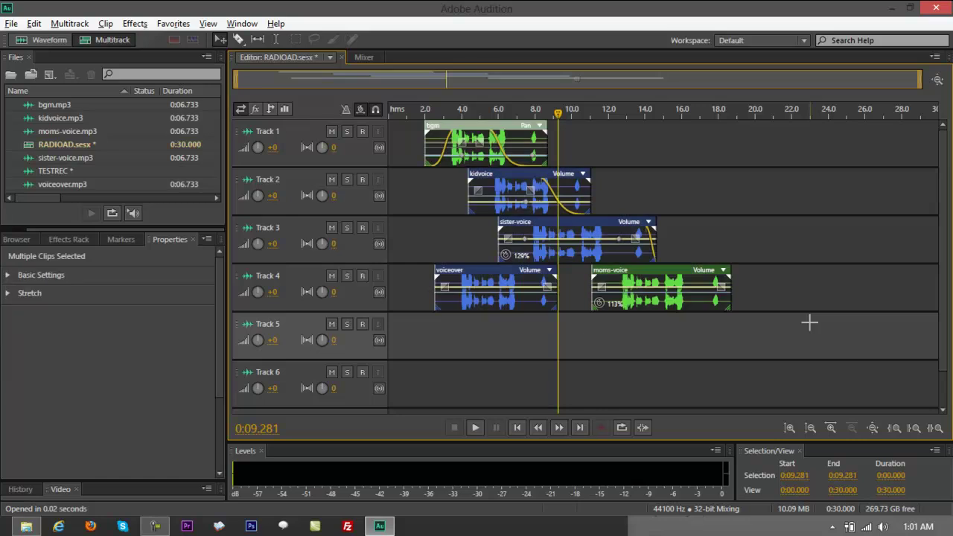
- Mix the selected clips' entire session to a new file, creating the 18.733-second RADIOAD Mixdown 1
right_click(577, 233)
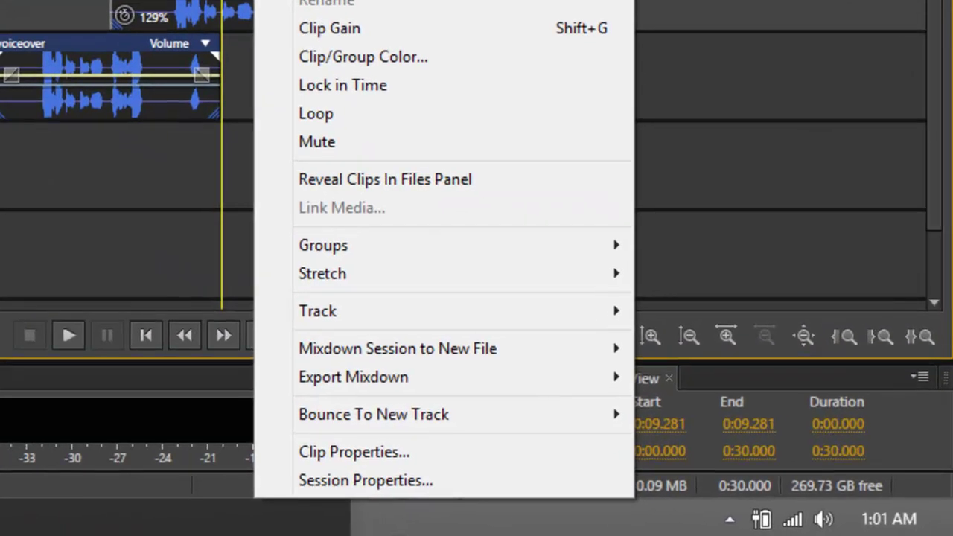
mouse_move(339, 351)
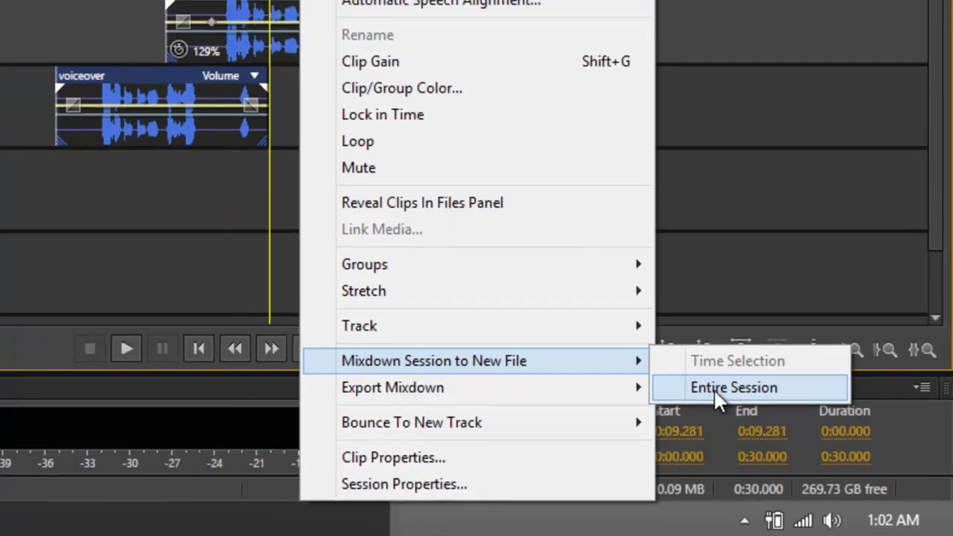
left_click(700, 378)
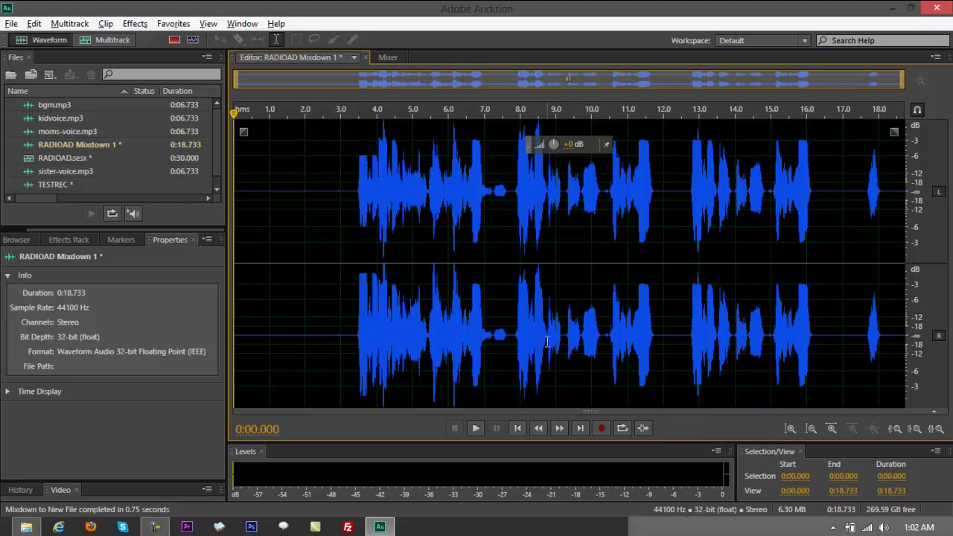
left_click_drag(323, 250, 904, 261)
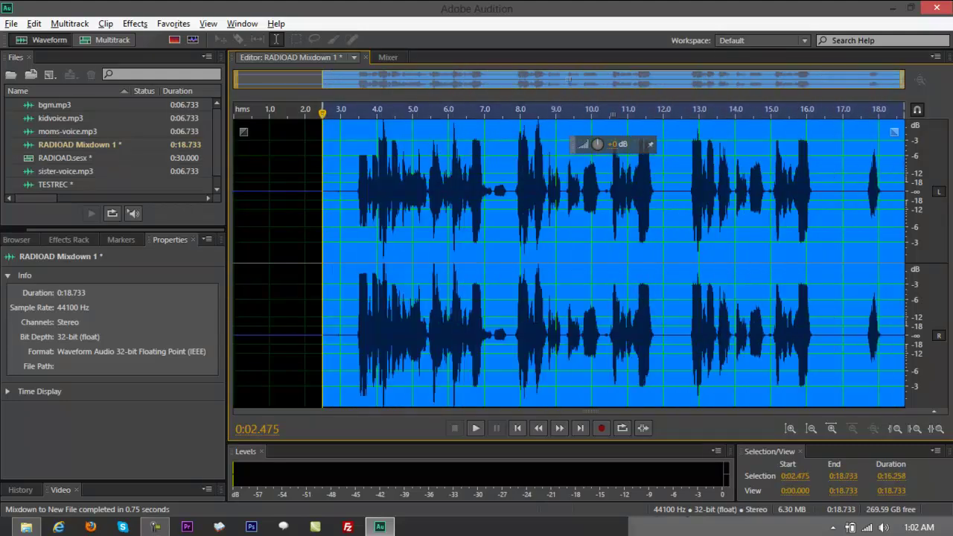
left_click(527, 282)
left_click(354, 218)
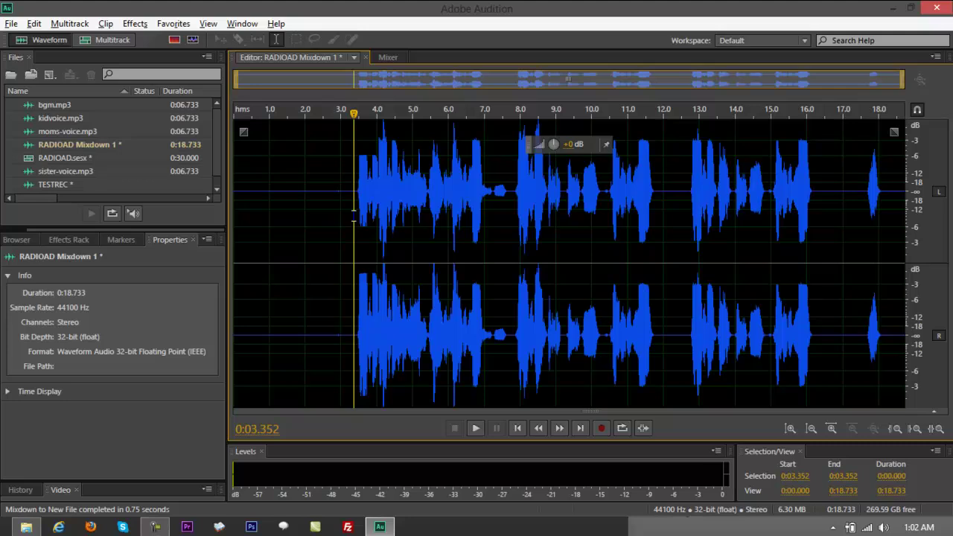
left_click_drag(354, 217, 893, 221)
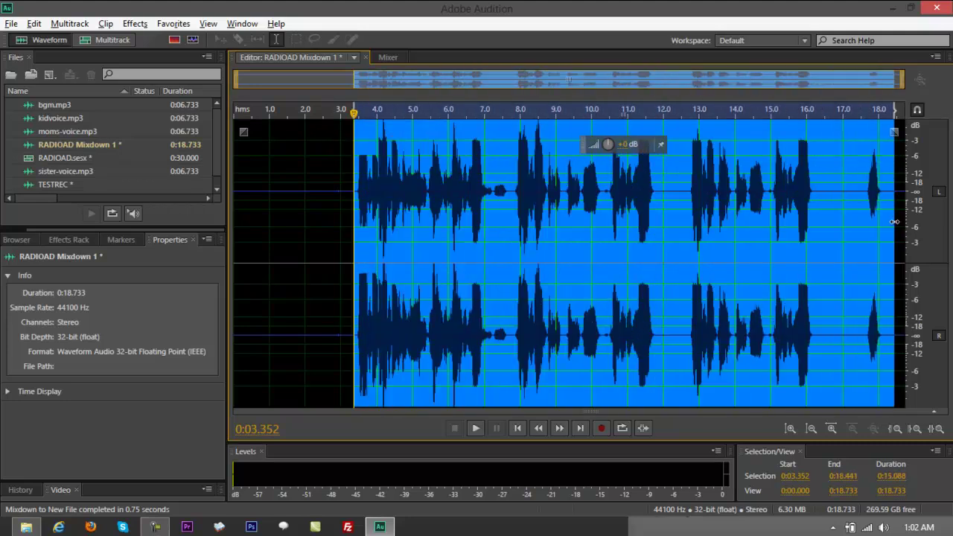
left_click(704, 225)
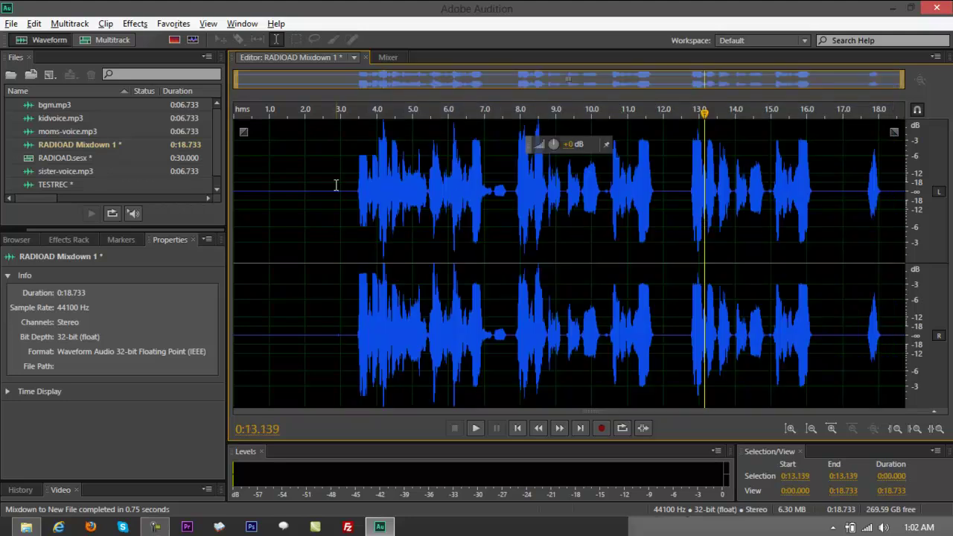
key("Left")
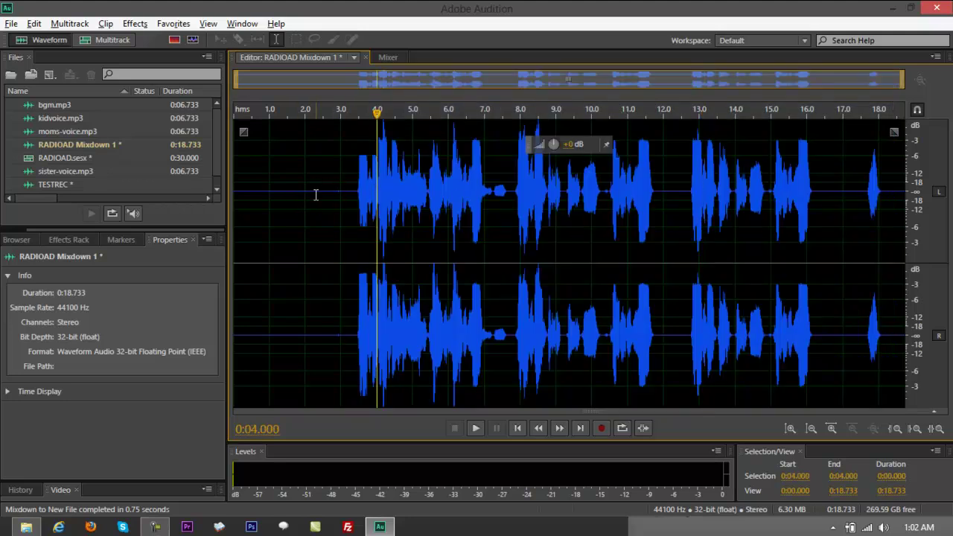
- Switch back to the RADIOAD multitrack session and select all its clips
left_click(84, 41)
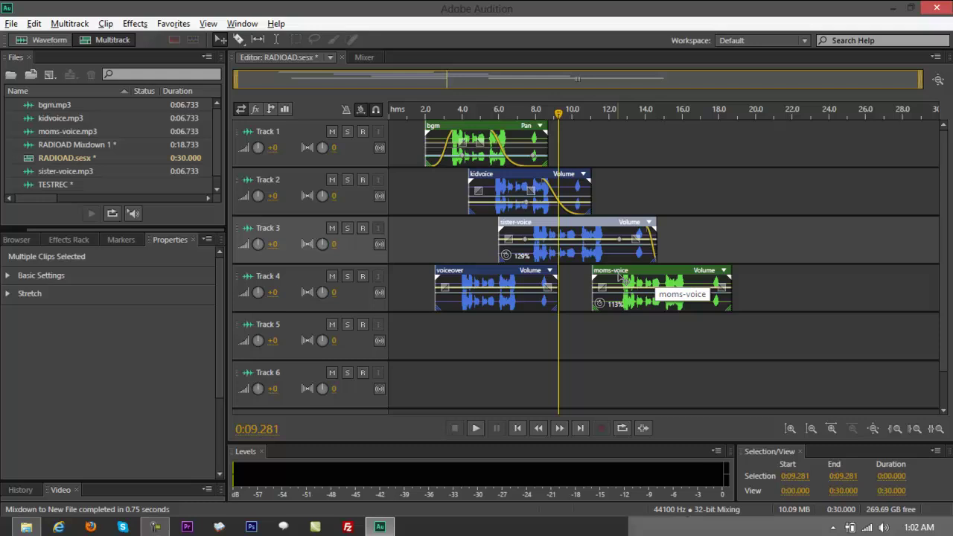
left_click(808, 172)
key("ctrl+a")
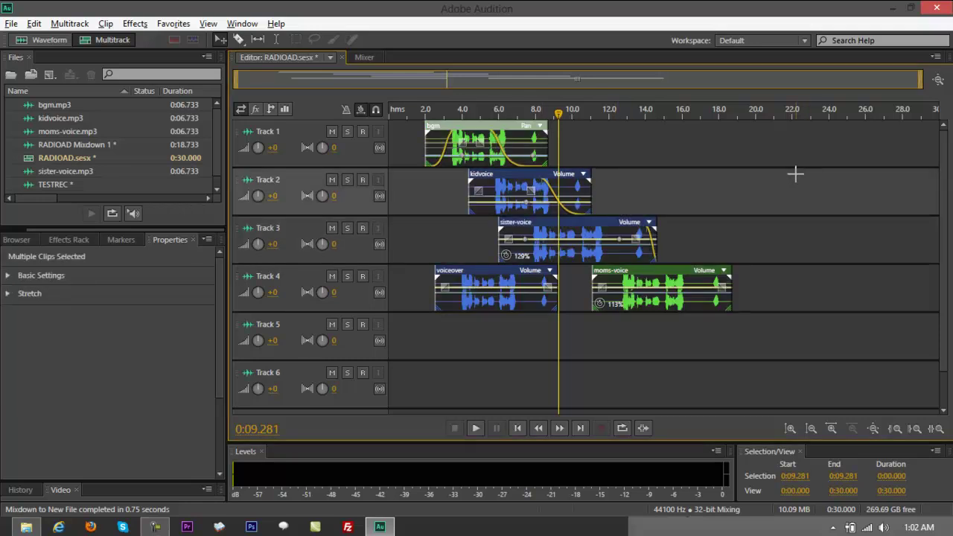
right_click(525, 155)
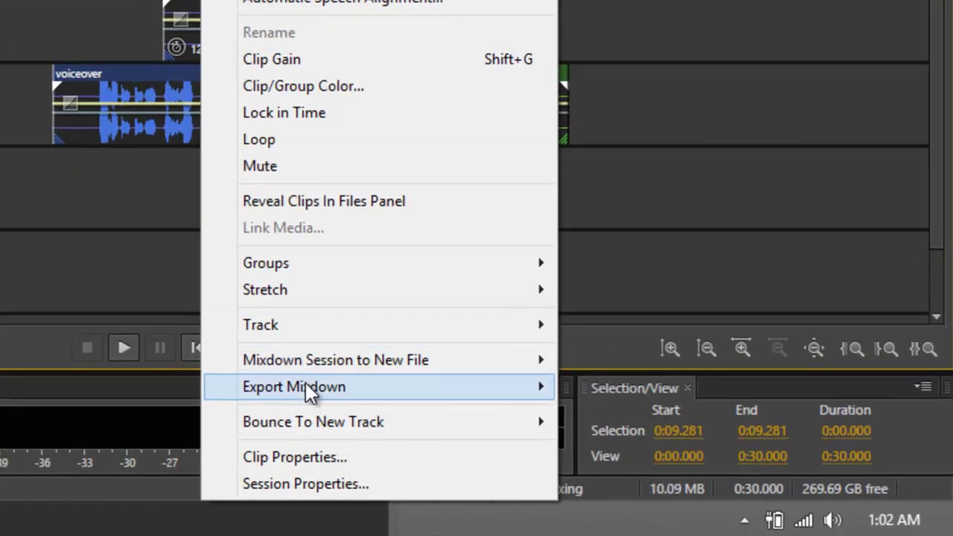
mouse_move(305, 385)
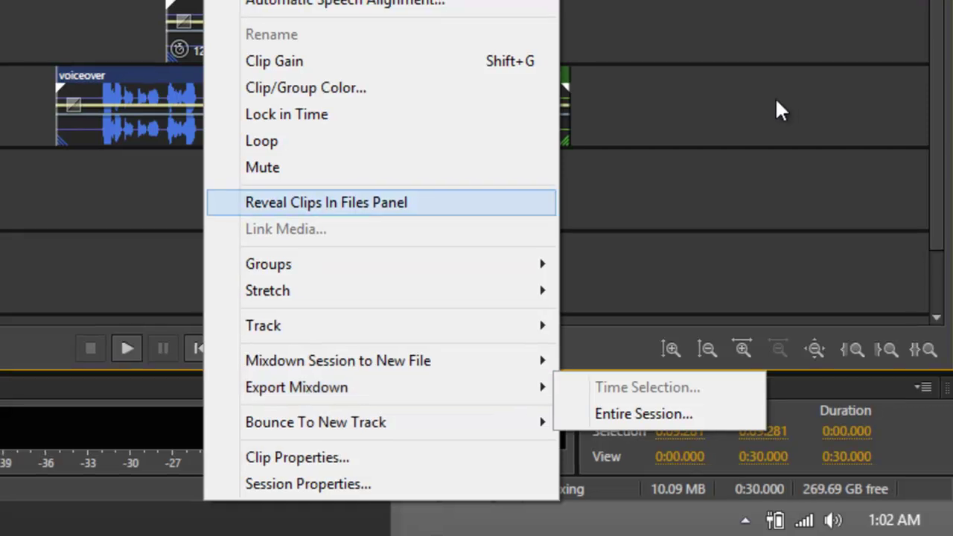
left_click(776, 107)
- With all clips selected, show the Mixdown Session to New File choices including Entire Session
key("ctrl+a")
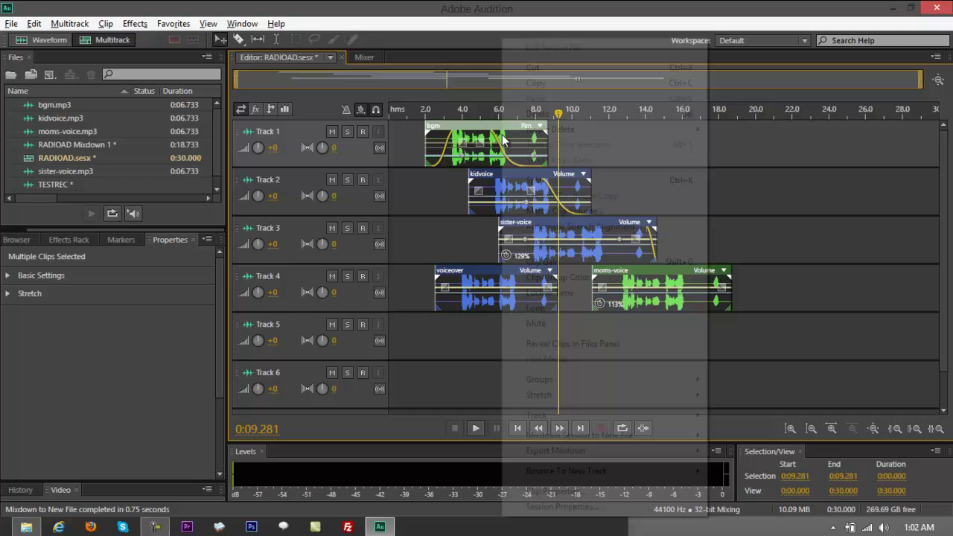
right_click(503, 239)
mouse_move(551, 439)
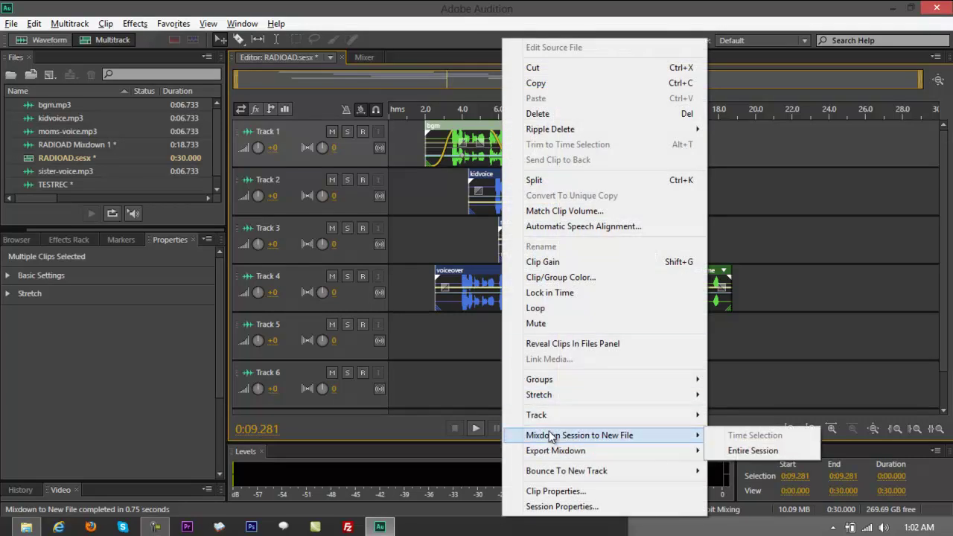
- Mix the entire session into RADIOAD Mixdown 2 and delete its leading silence up to 3.275 s
left_click(751, 450)
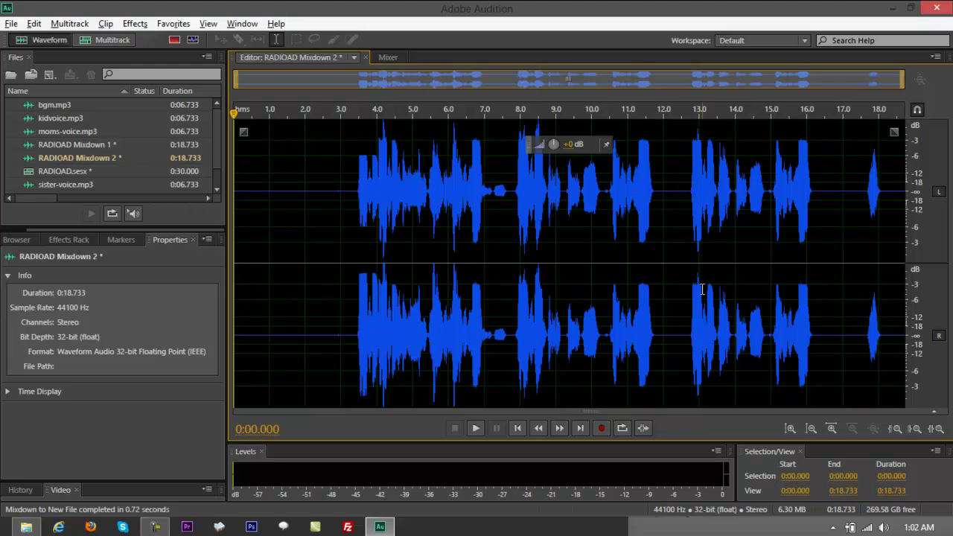
left_click_drag(349, 206, 219, 205)
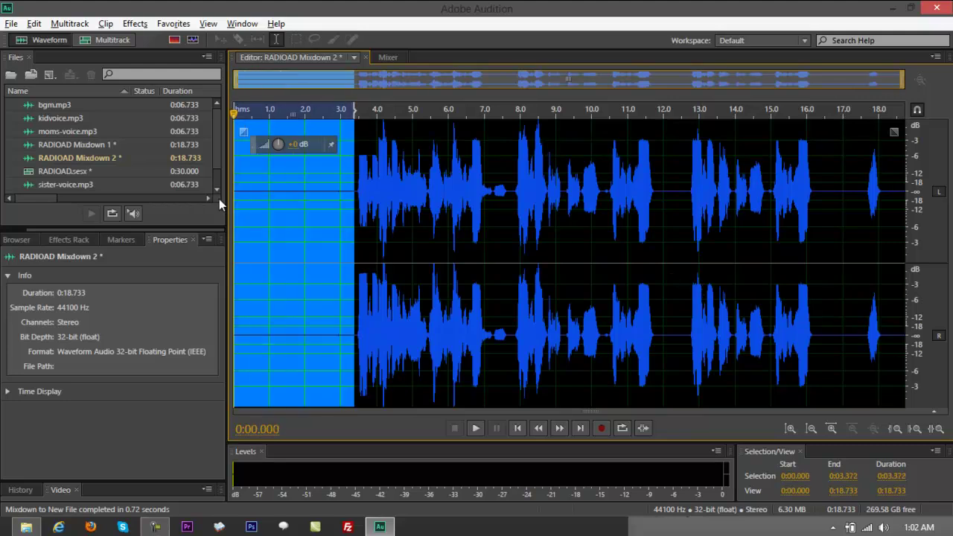
left_click(800, 201)
left_click_drag(352, 198, 156, 205)
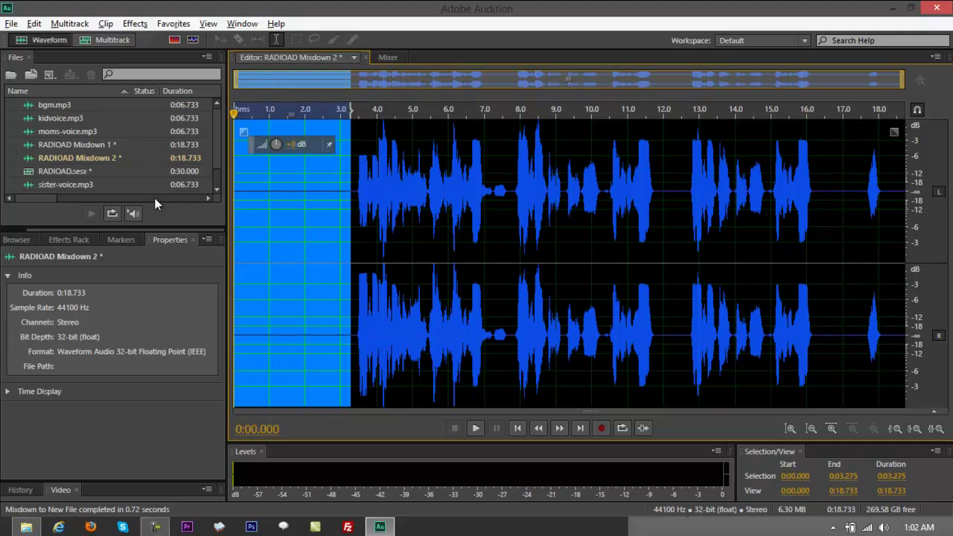
key("Delete")
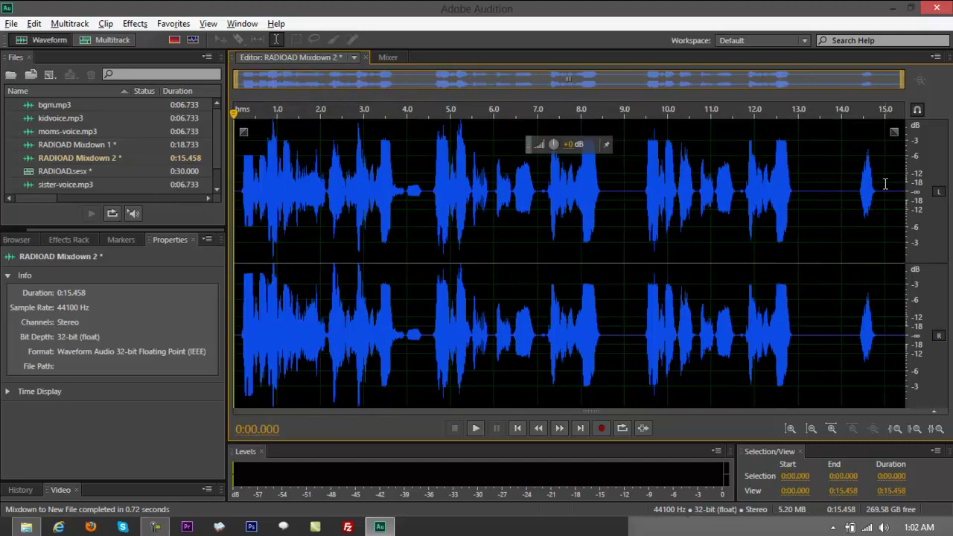
- Delete the audio past 15 s, the 13.158–14.000 s range and a short stretch near 8.7 s
left_click_drag(884, 184, 903, 184)
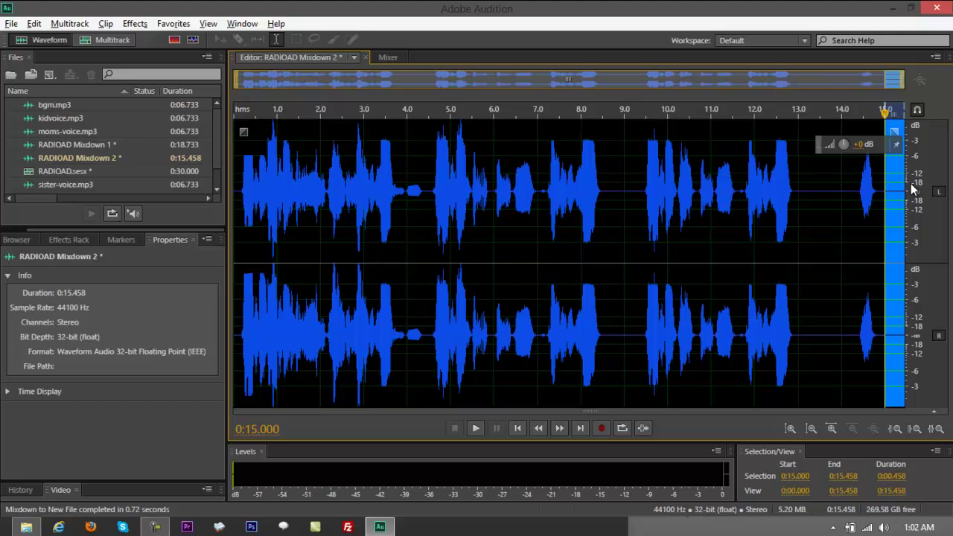
key("Delete")
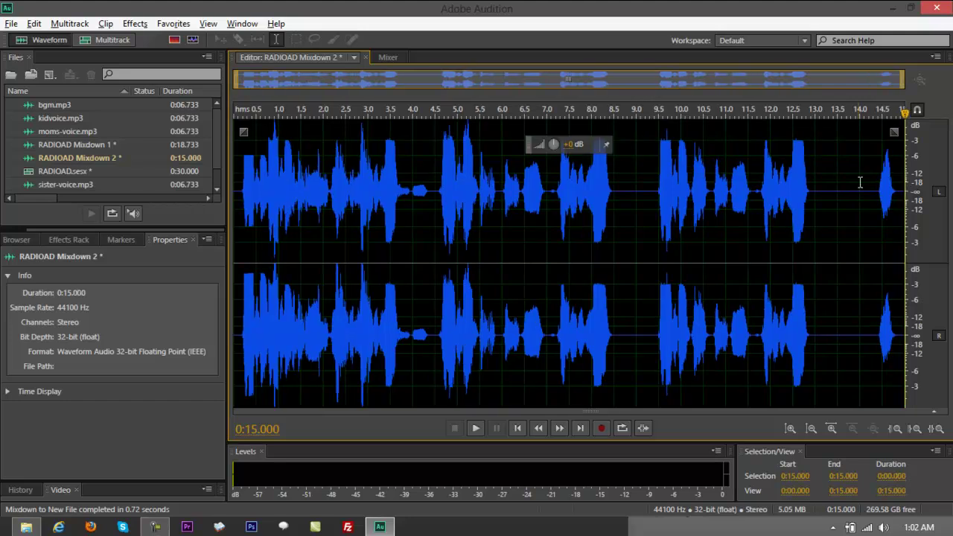
left_click_drag(823, 171, 860, 172)
key("Delete")
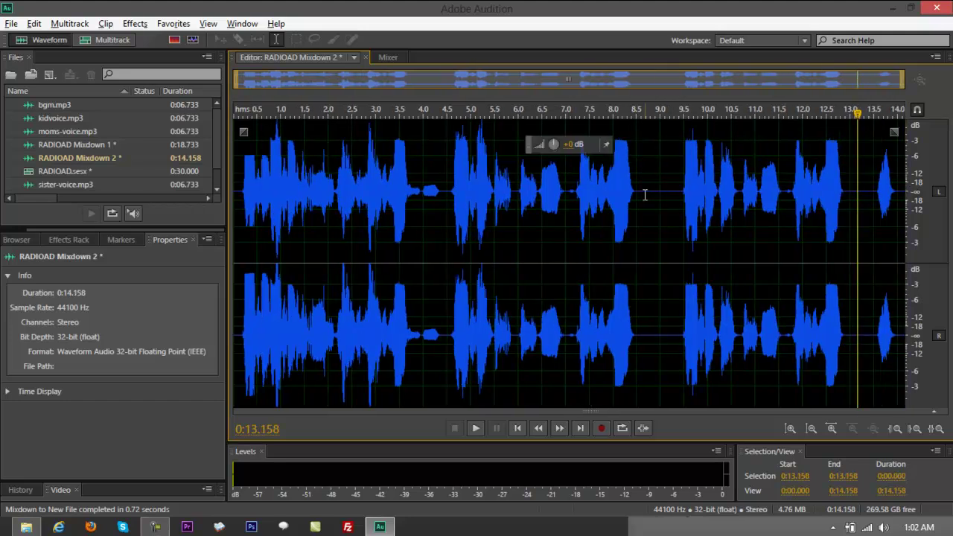
left_click_drag(647, 195, 677, 195)
key("Delete")
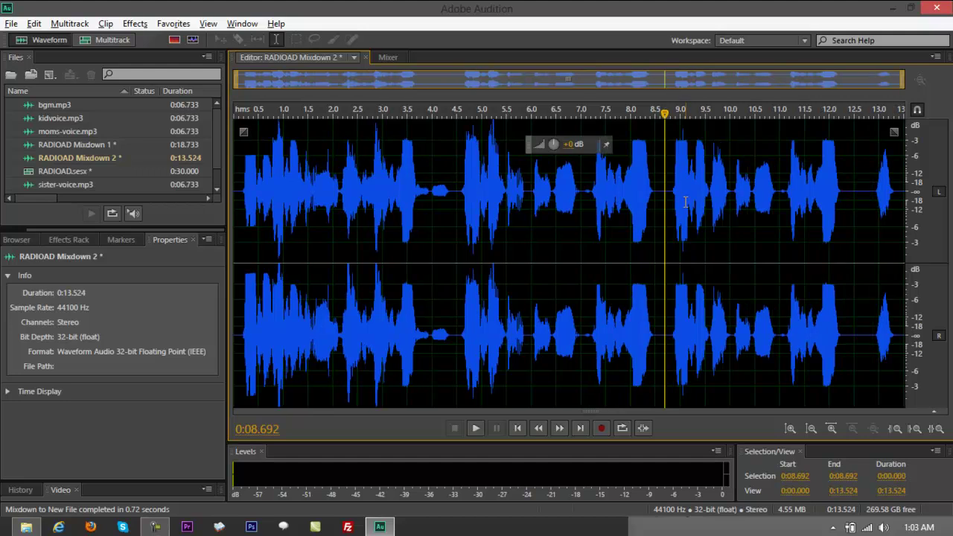
left_click(112, 39)
- Select all RADIOAD clips and show the Export Mixdown > Entire Session option
left_click(782, 270)
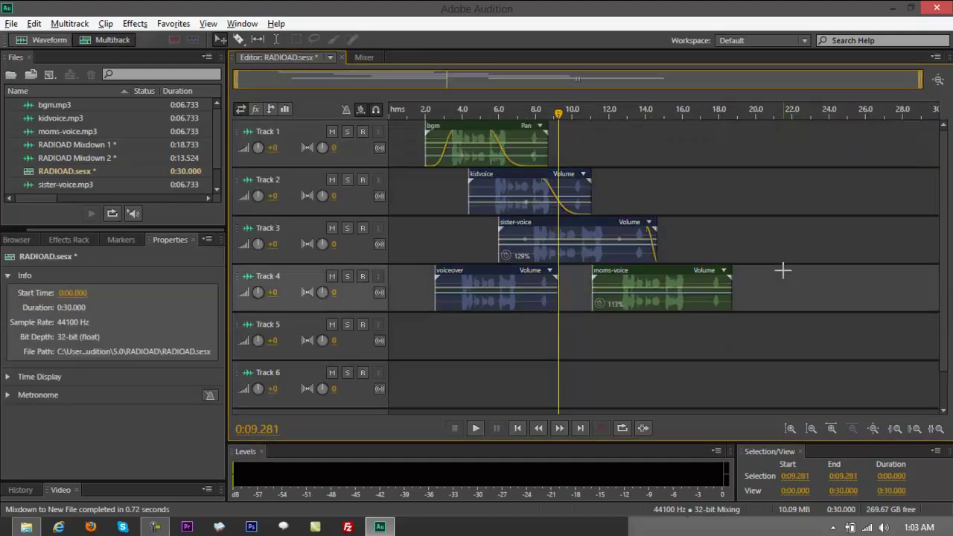
key("ctrl+a")
left_click(833, 197)
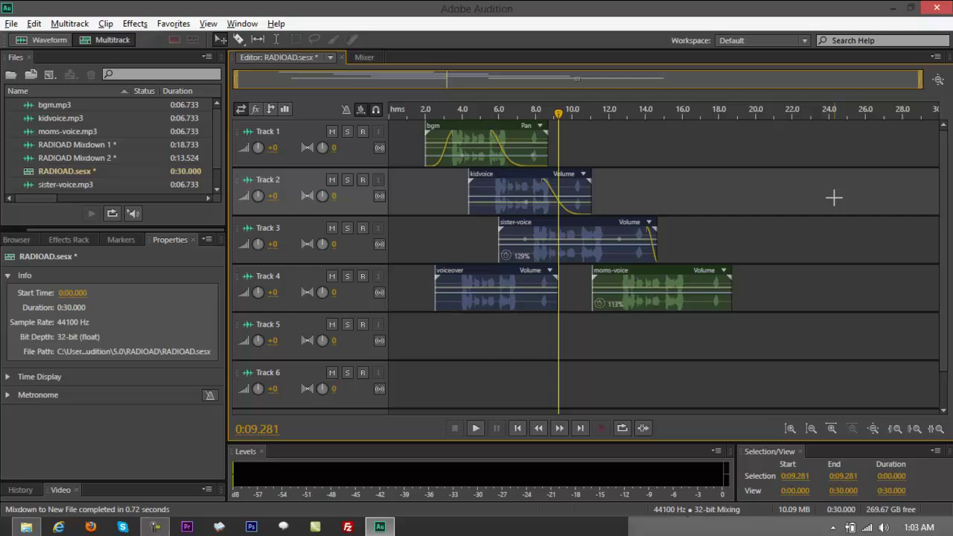
key("ctrl+a")
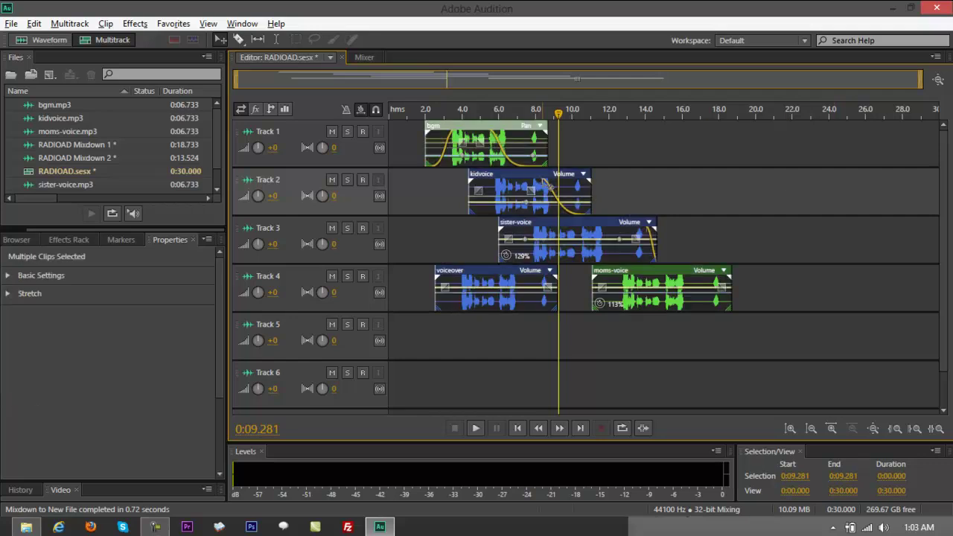
right_click(513, 154)
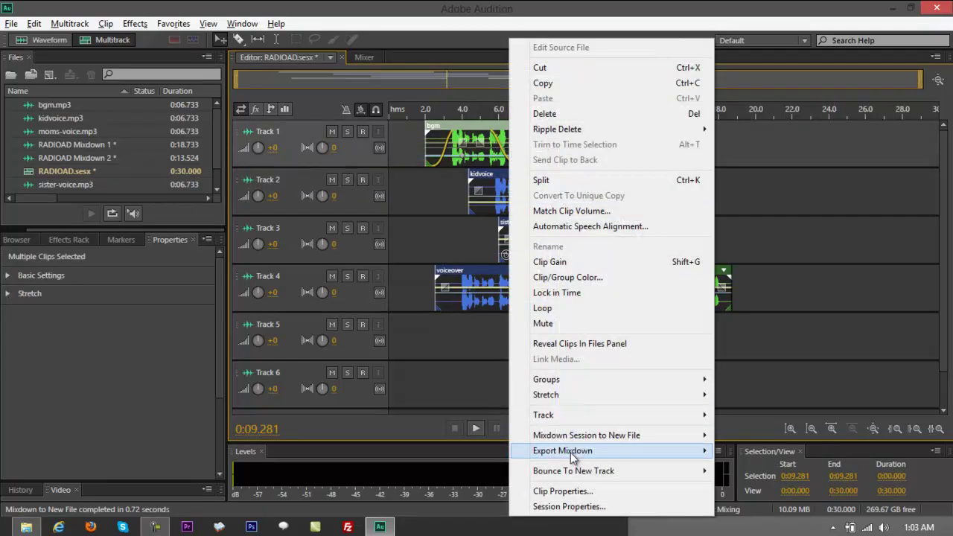
mouse_move(573, 456)
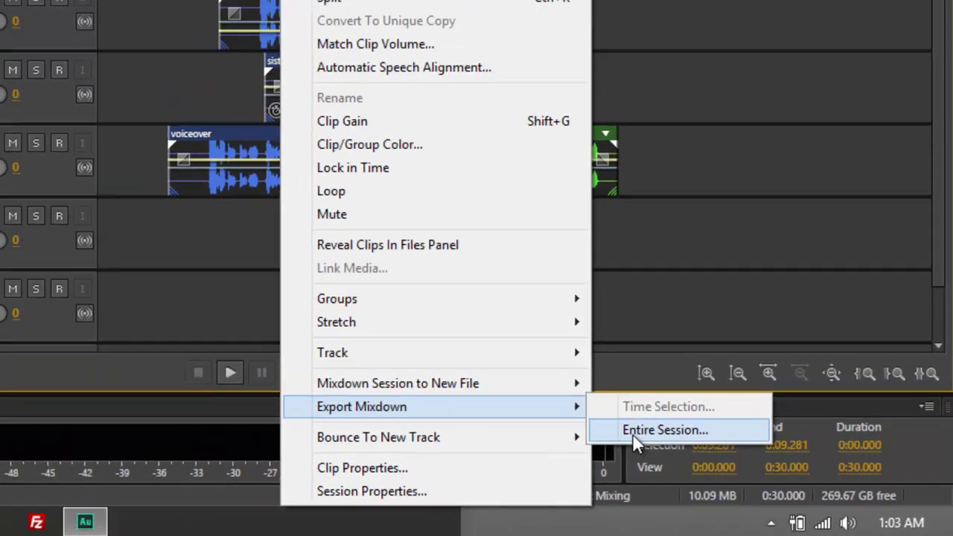
- Open the Export Multitrack Mixdown dialog for the entire session and nudge it slightly
left_click(606, 408)
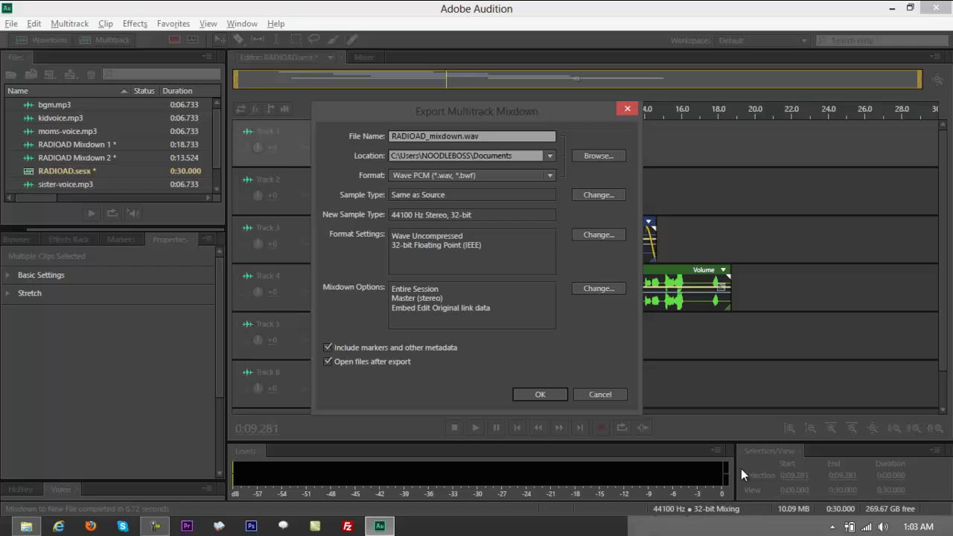
left_click_drag(503, 111, 517, 114)
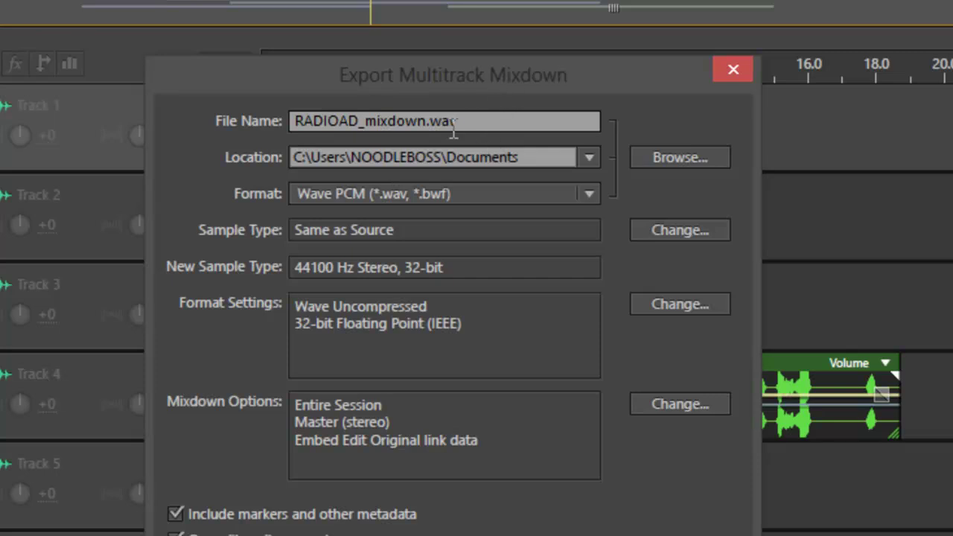
- Set the export format to MP3 Audio at 192 Kbps CBR, after briefly trying FLAC
left_click(446, 199)
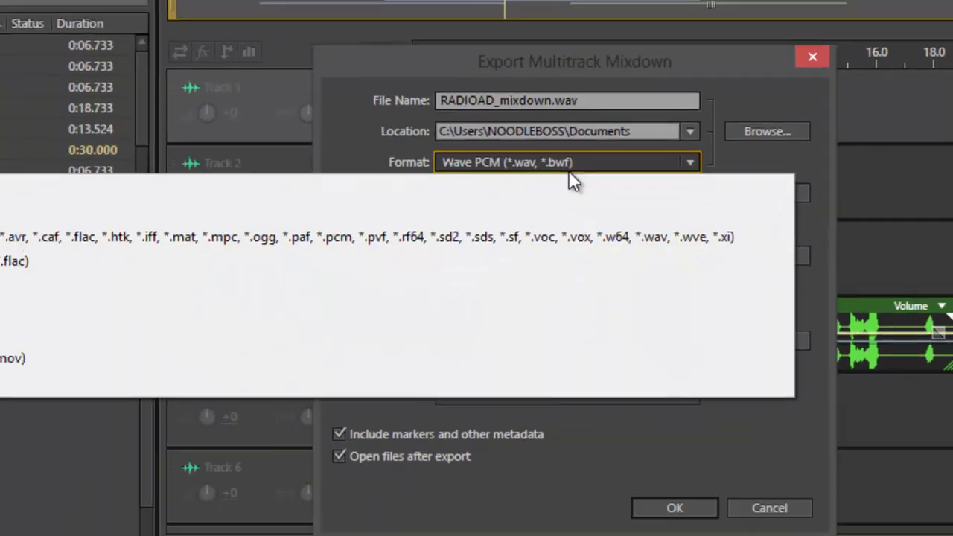
left_click(124, 287)
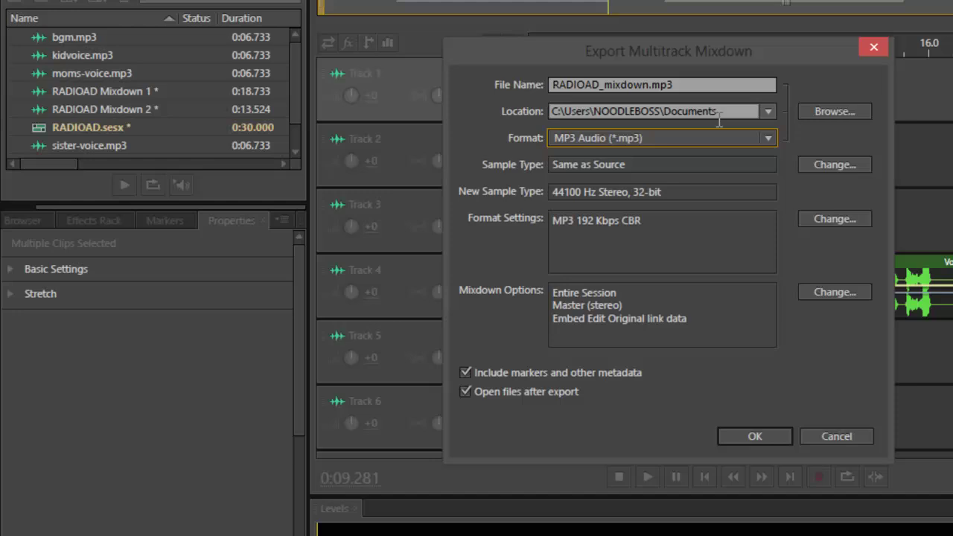
left_click(650, 140)
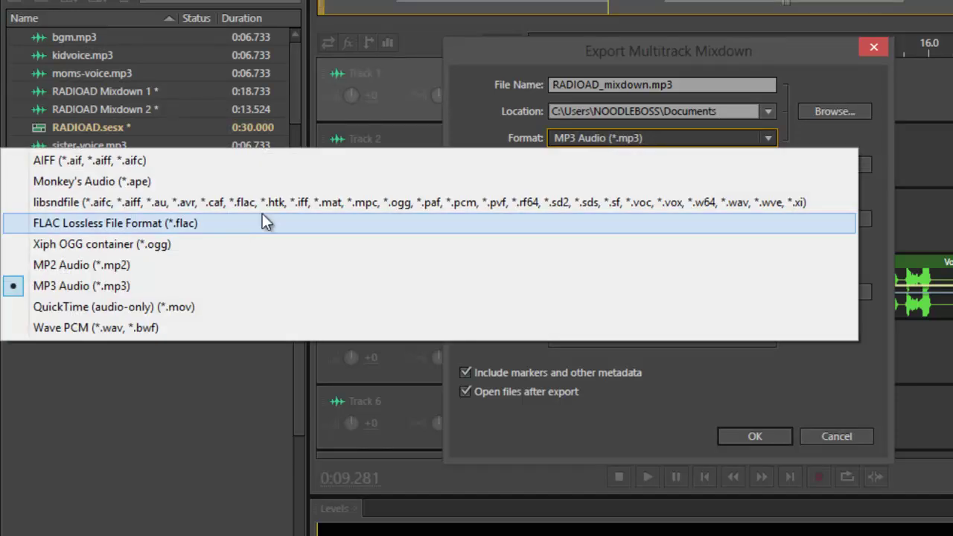
left_click(97, 226)
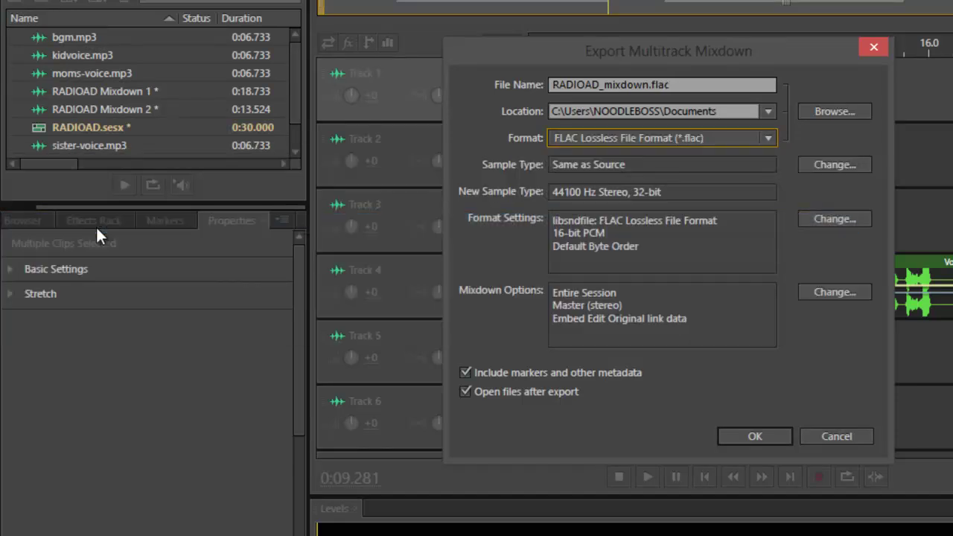
left_click(648, 145)
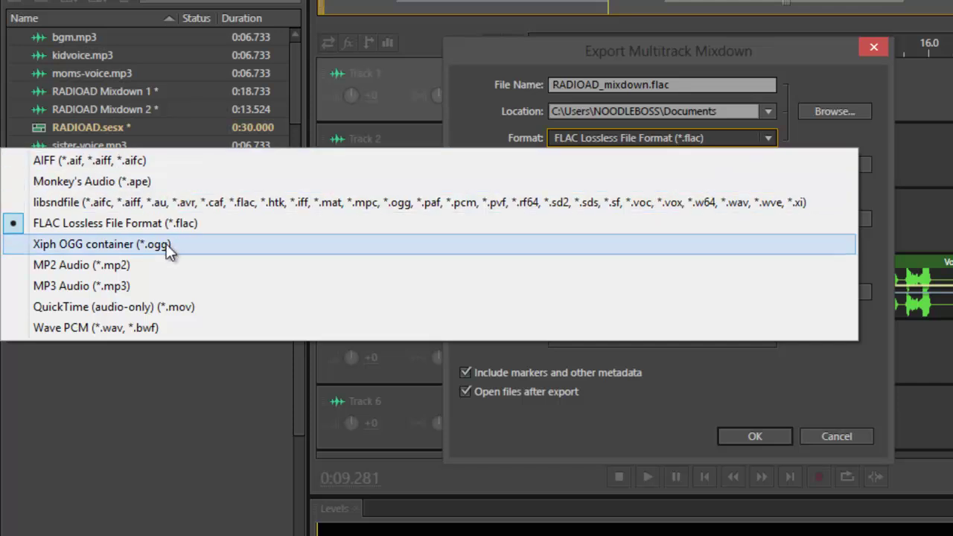
left_click(185, 289)
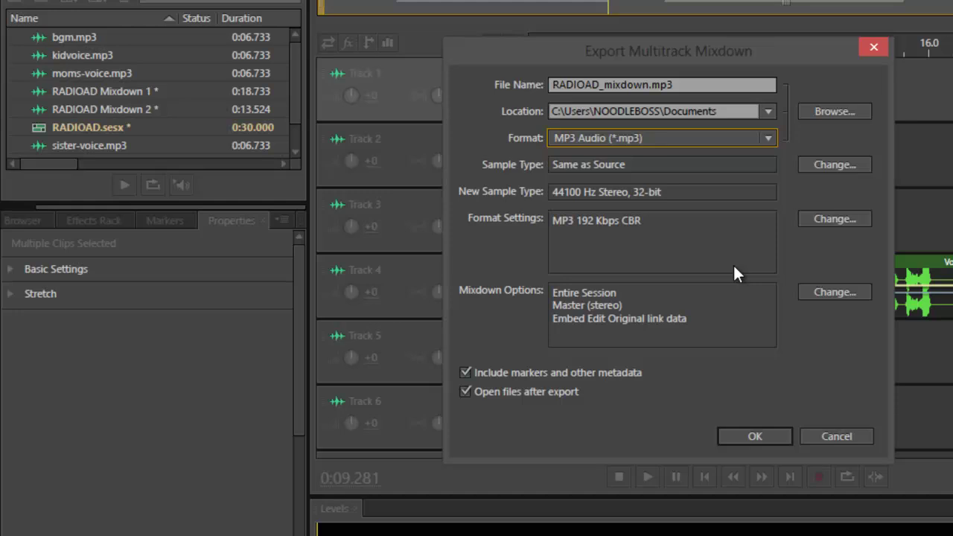
- Rename the export file to TEST.mp3 and run the export to Documents
left_click(649, 88)
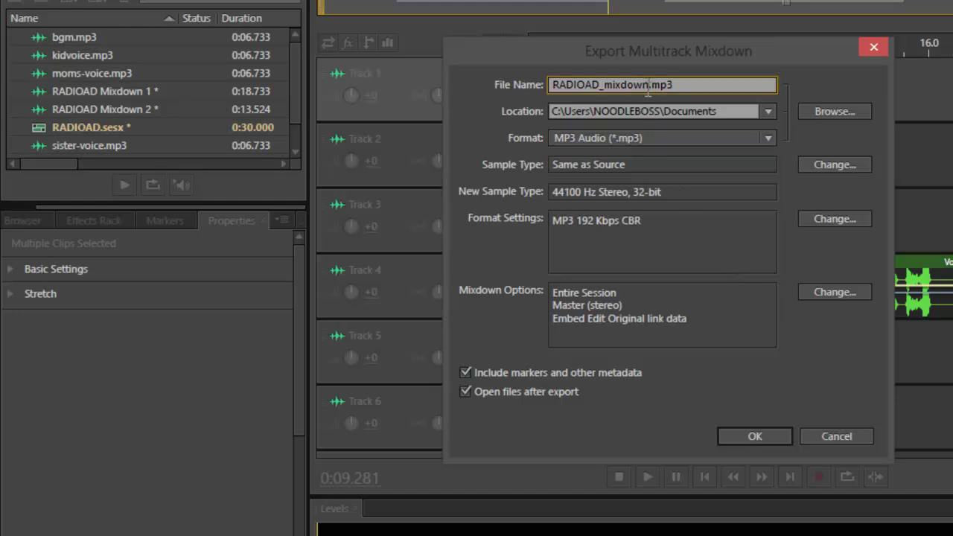
left_click_drag(648, 88, 518, 83)
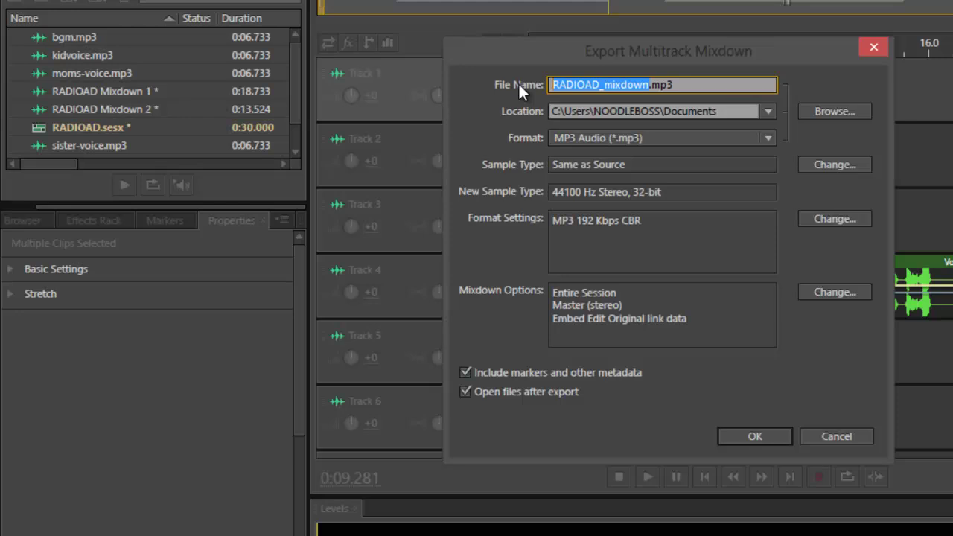
type("TEST")
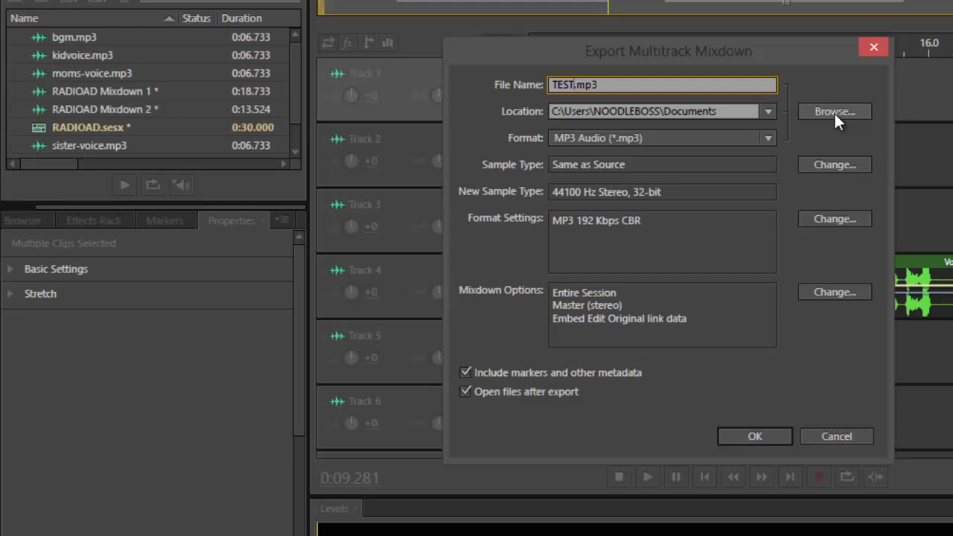
left_click(772, 438)
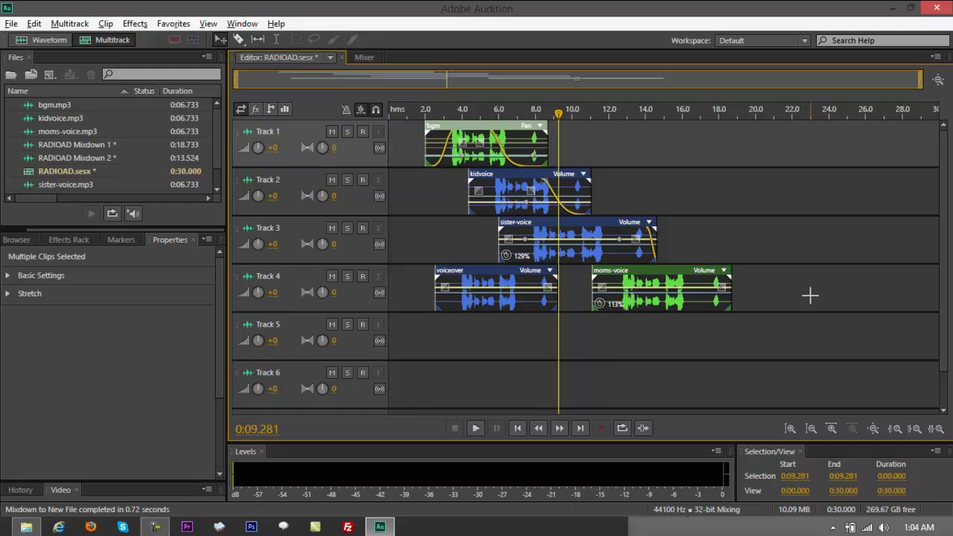
- From the kidvoice clip's menu, mix the entire session into the new 18.733-second RADIOAD Mixdown 3
right_click(551, 196)
mouse_move(612, 442)
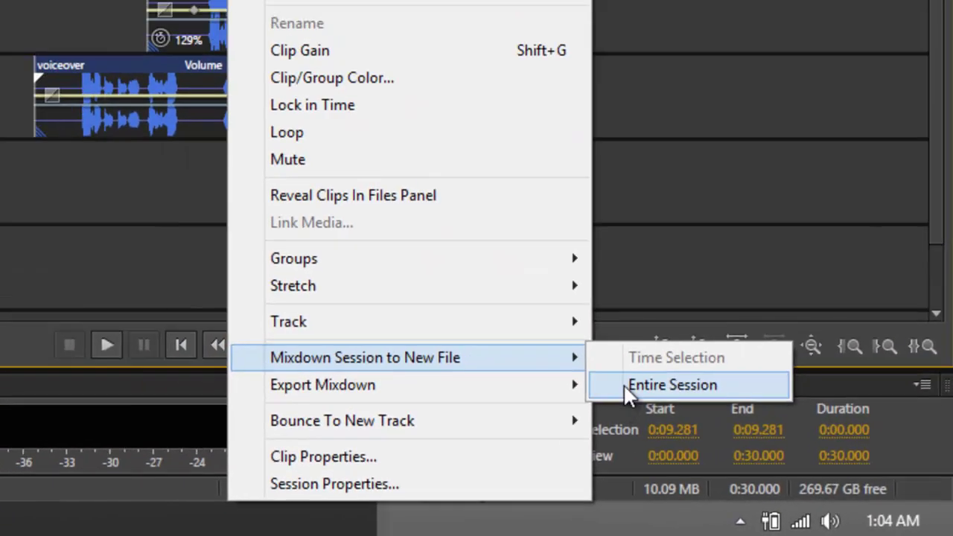
left_click(581, 372)
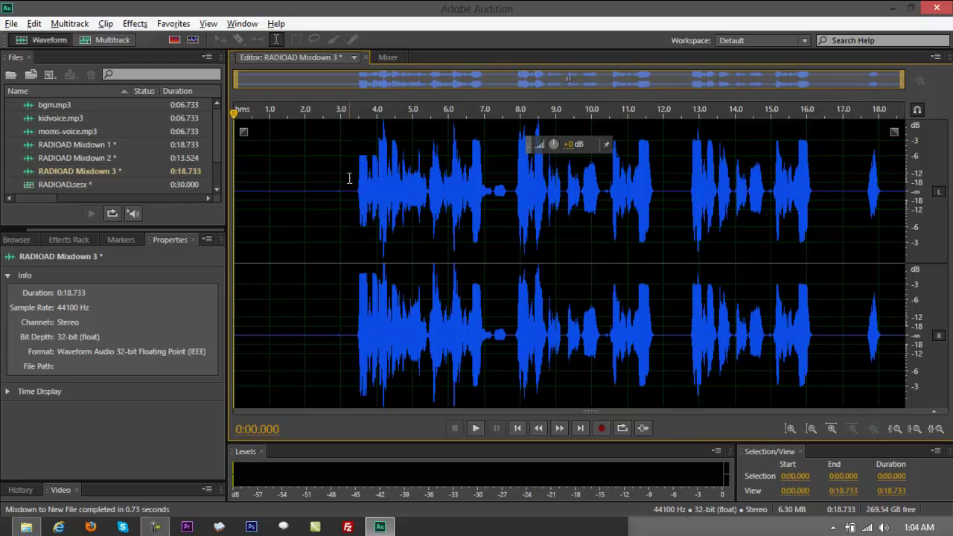
- Delete the opening 3.158 s of silence and the 13.403–14.311 s section, leaving 14.316 seconds
left_click_drag(355, 181, 887, 184)
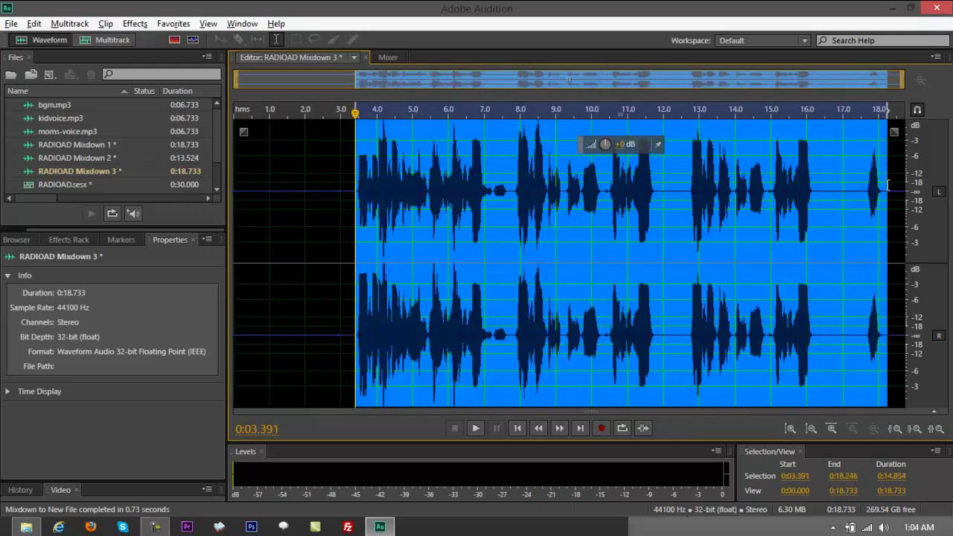
left_click(334, 215)
left_click_drag(346, 199, 95, 145)
key("Delete")
left_click_drag(811, 217, 905, 210)
key("Delete")
key("Delete")
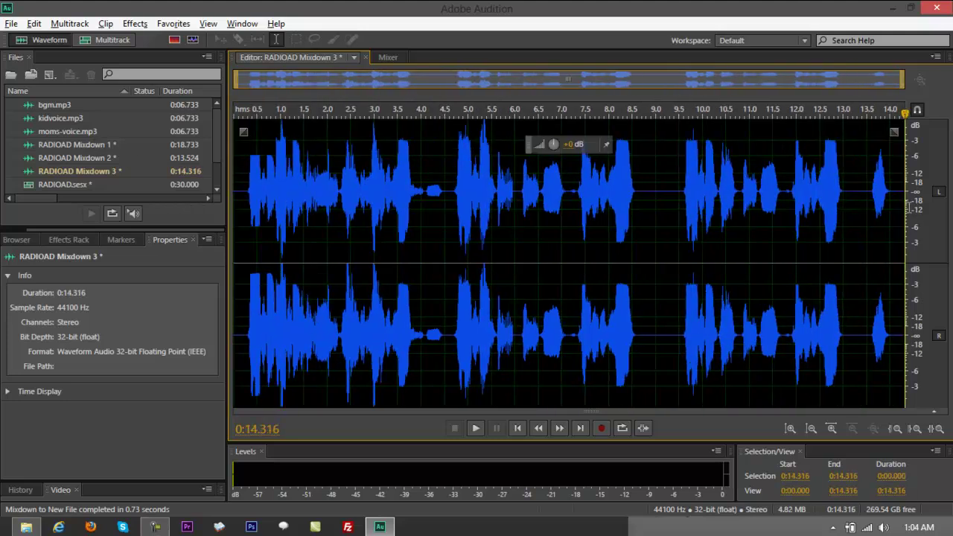
left_click(108, 39)
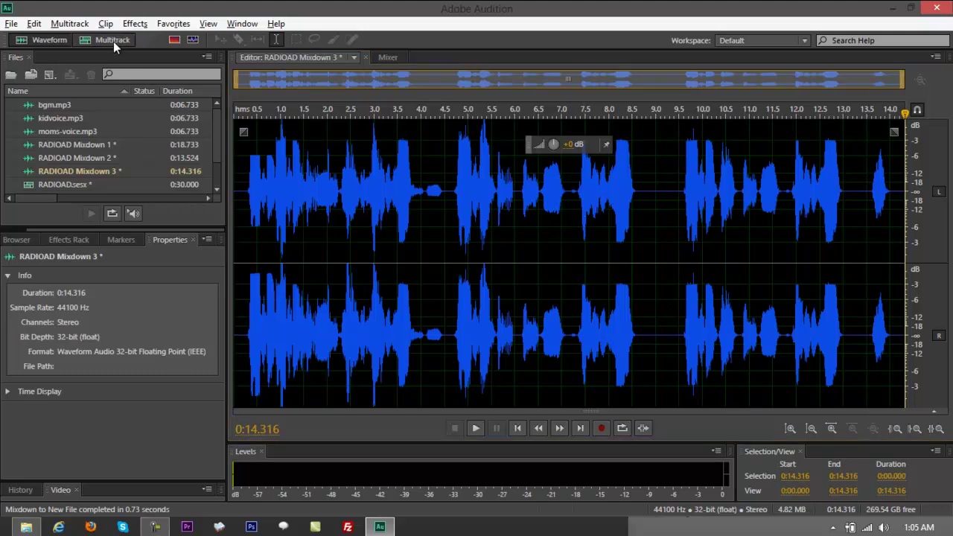
- Select all clips in RADIOAD and open Export Mixdown for the Entire Session, proposing RADIOAD_mixdown.wav
left_click(706, 226)
key("ctrl+a")
right_click(480, 159)
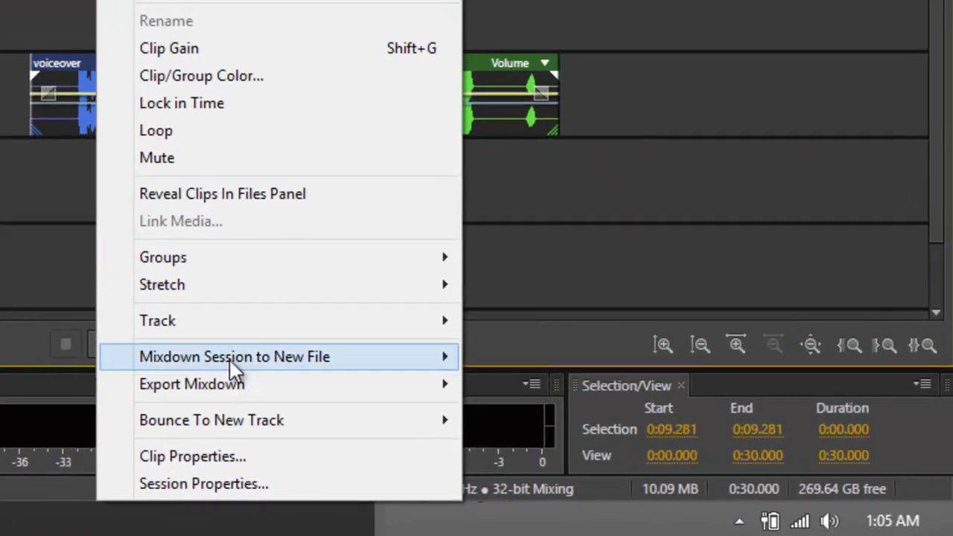
mouse_move(230, 360)
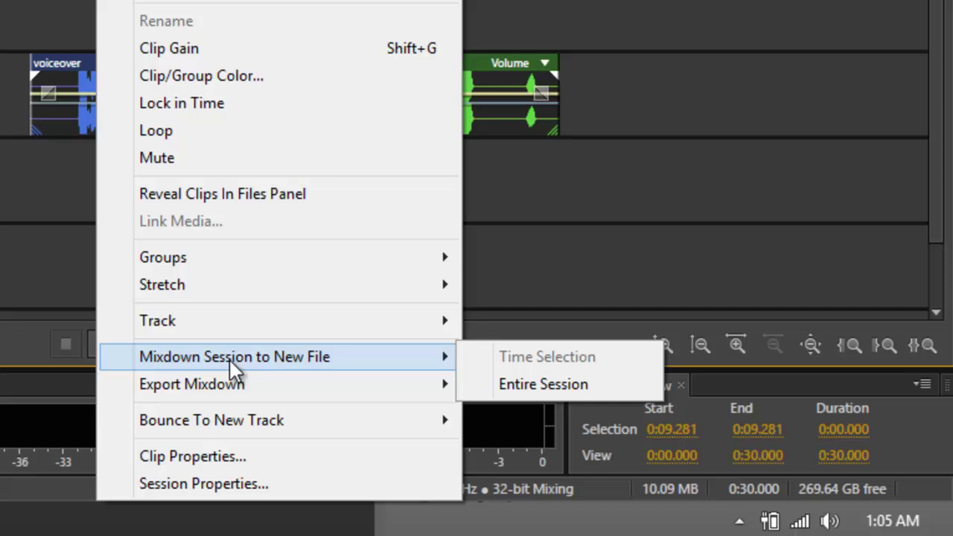
mouse_move(225, 379)
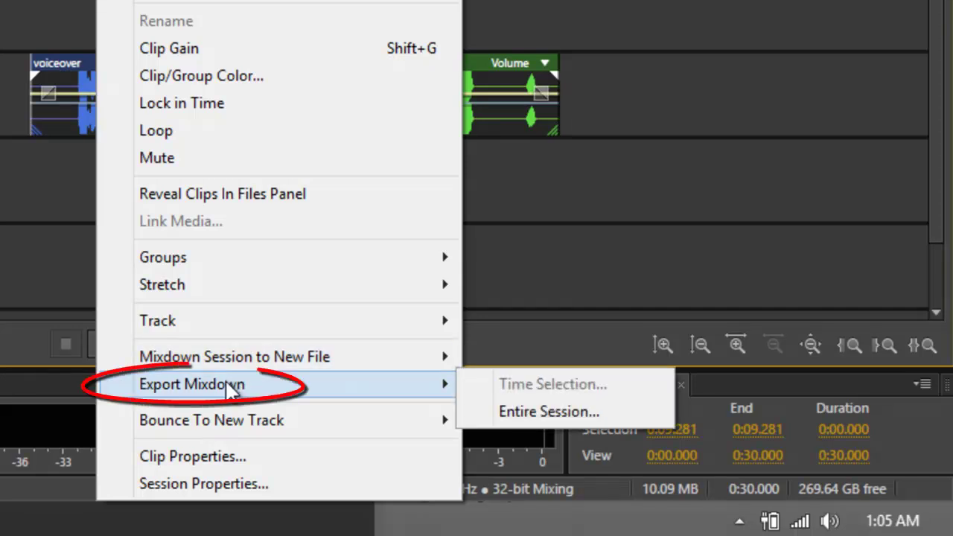
left_click(533, 415)
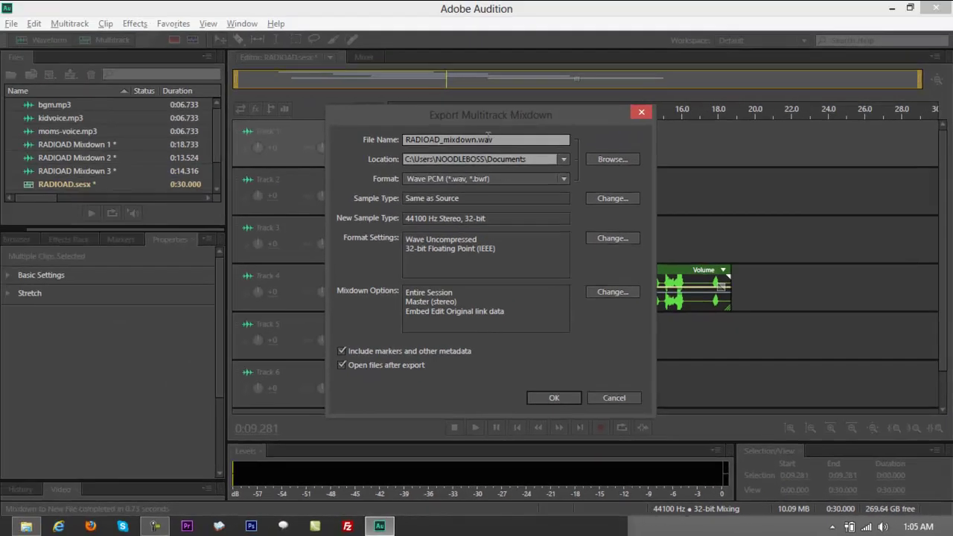
left_click(491, 178)
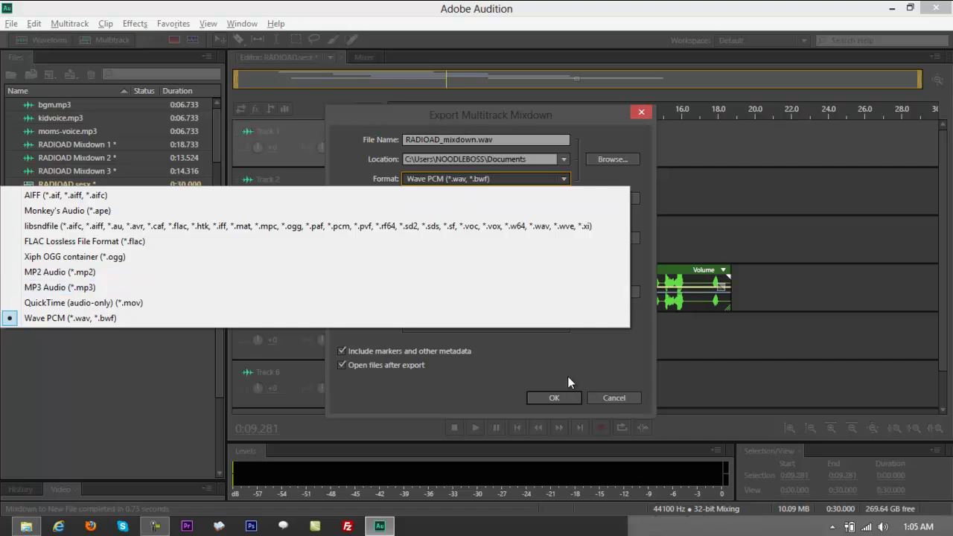
left_click(529, 363)
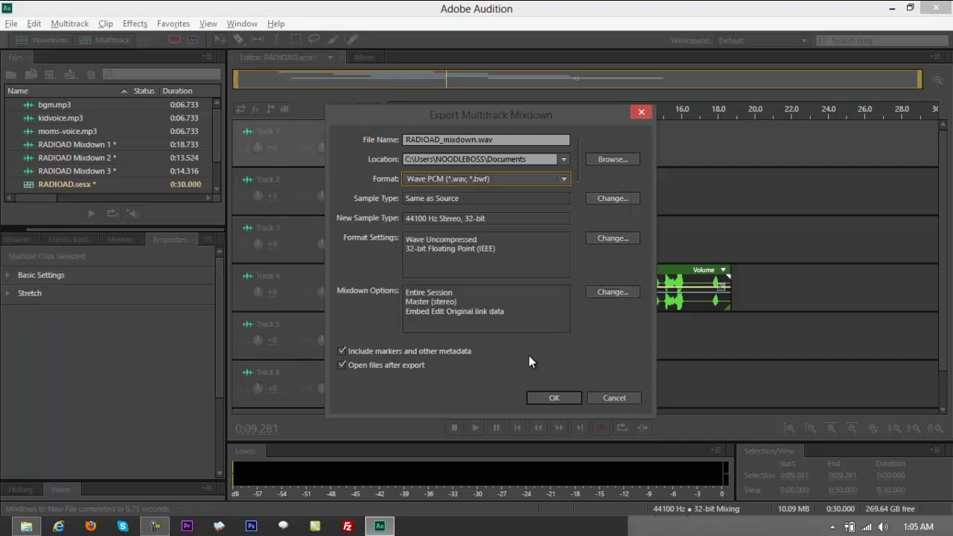